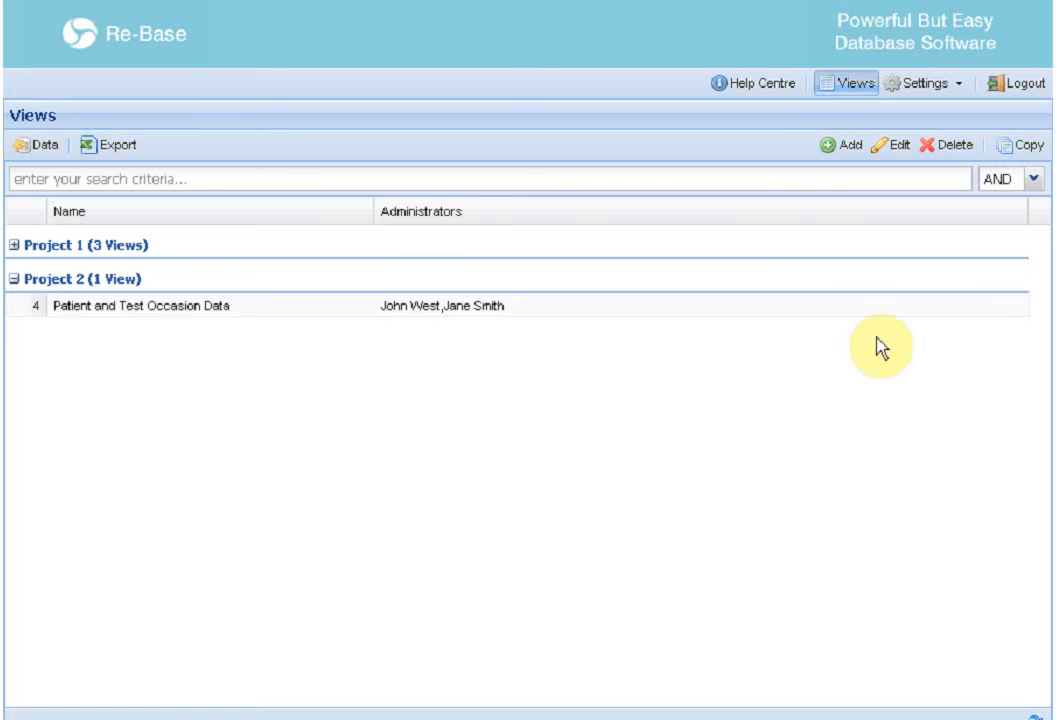
# Step: Open the Patient and Test Occasion Data view and bring up the import for its patient data
pyautogui.doubleClick(308, 318)
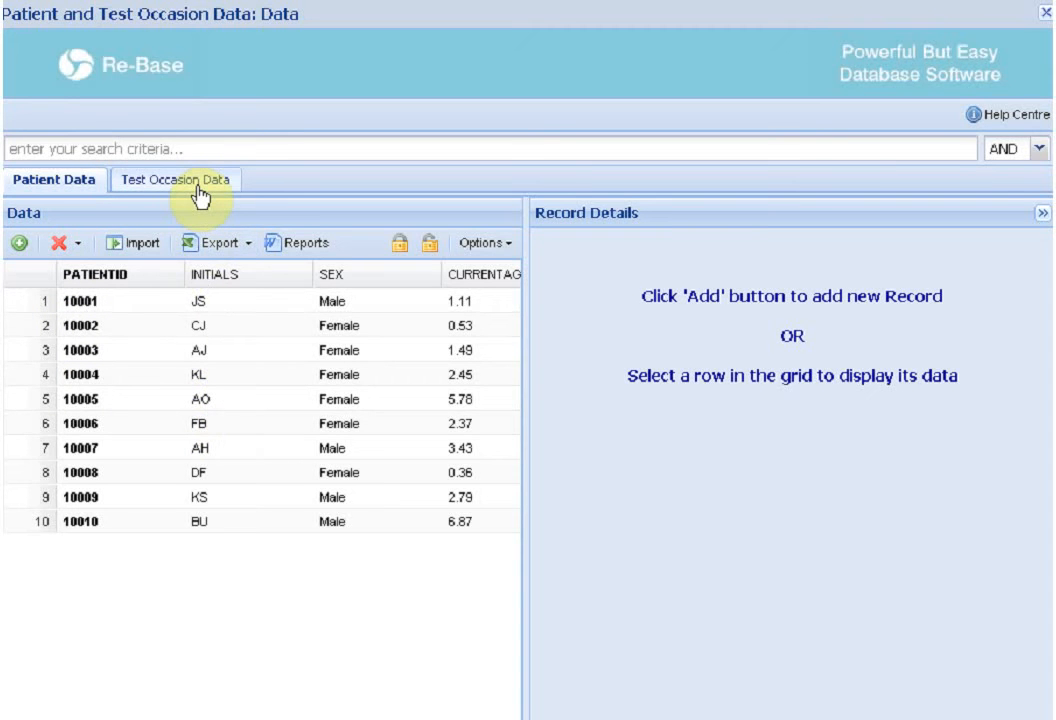
pyautogui.click(145, 246)
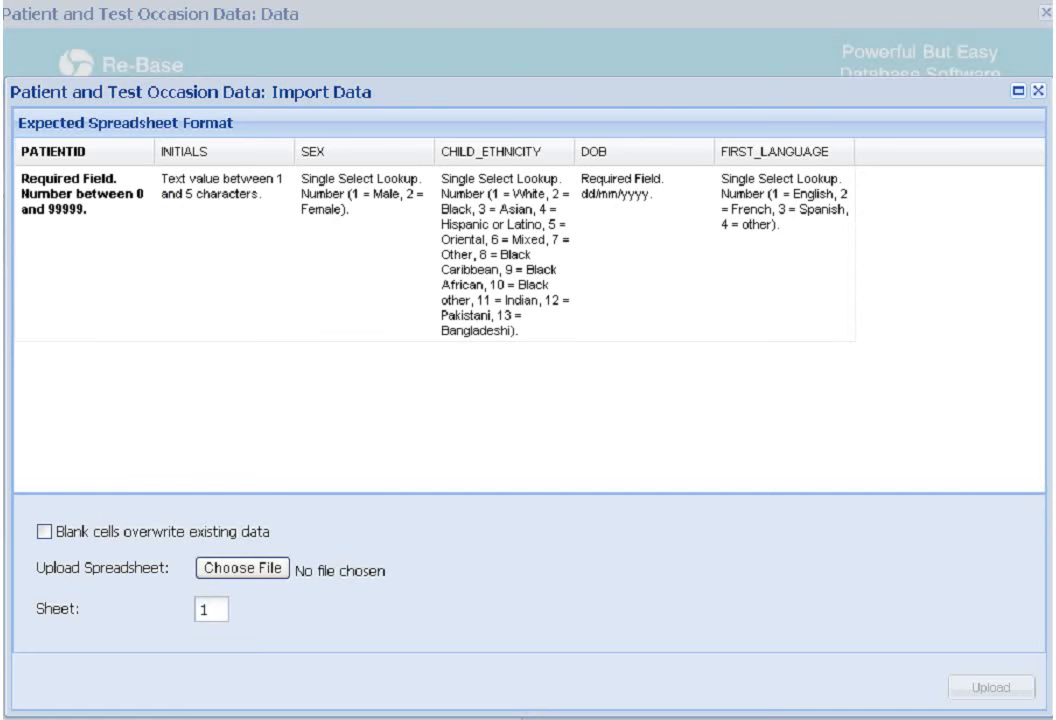
# Step: Switch to the PatientData workbook in Excel and change the initials in cell B3 to AHHHHH
pyautogui.hotkey('alt', 'Tab')
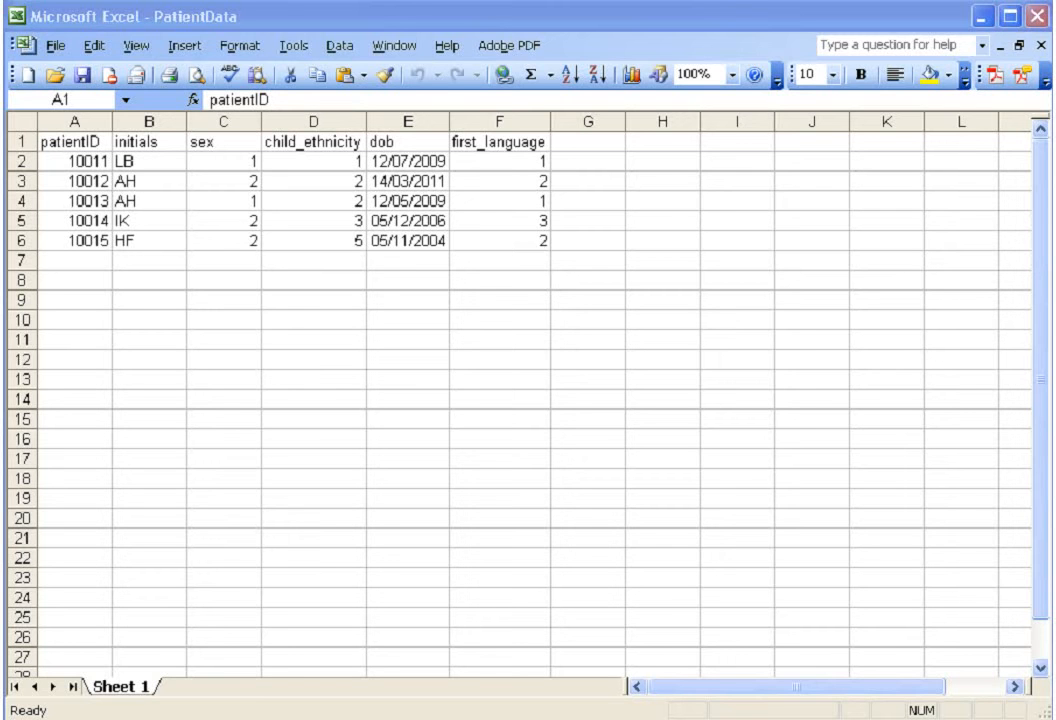
pyautogui.press('capslock')
pyautogui.click(134, 180)
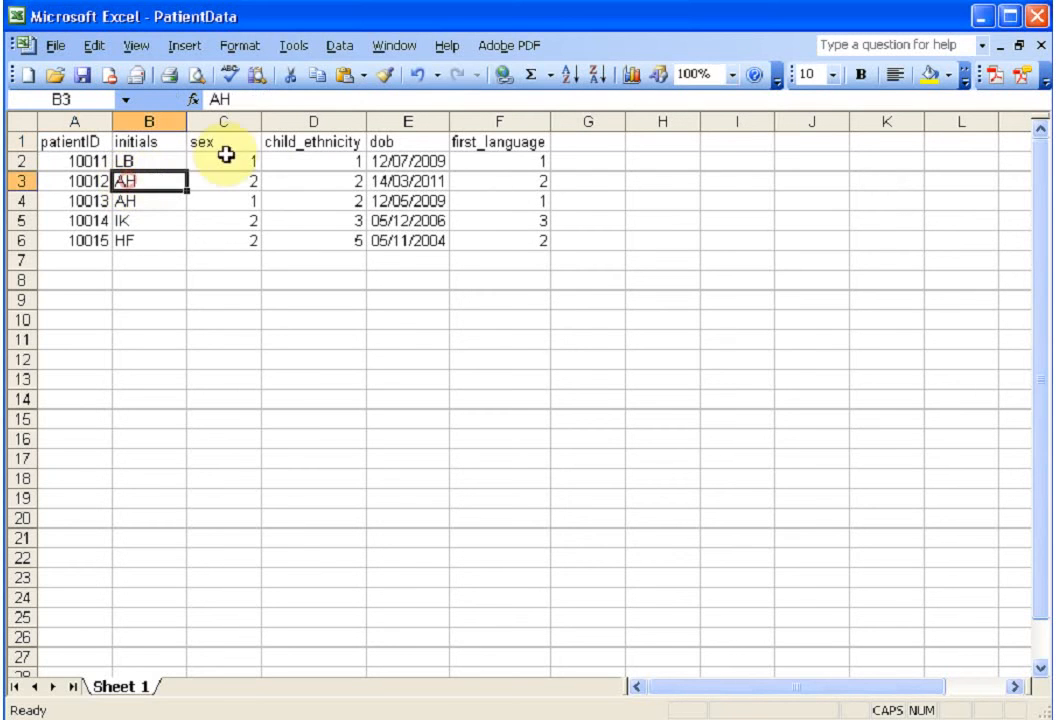
pyautogui.click(254, 99)
pyautogui.write('HHHH')
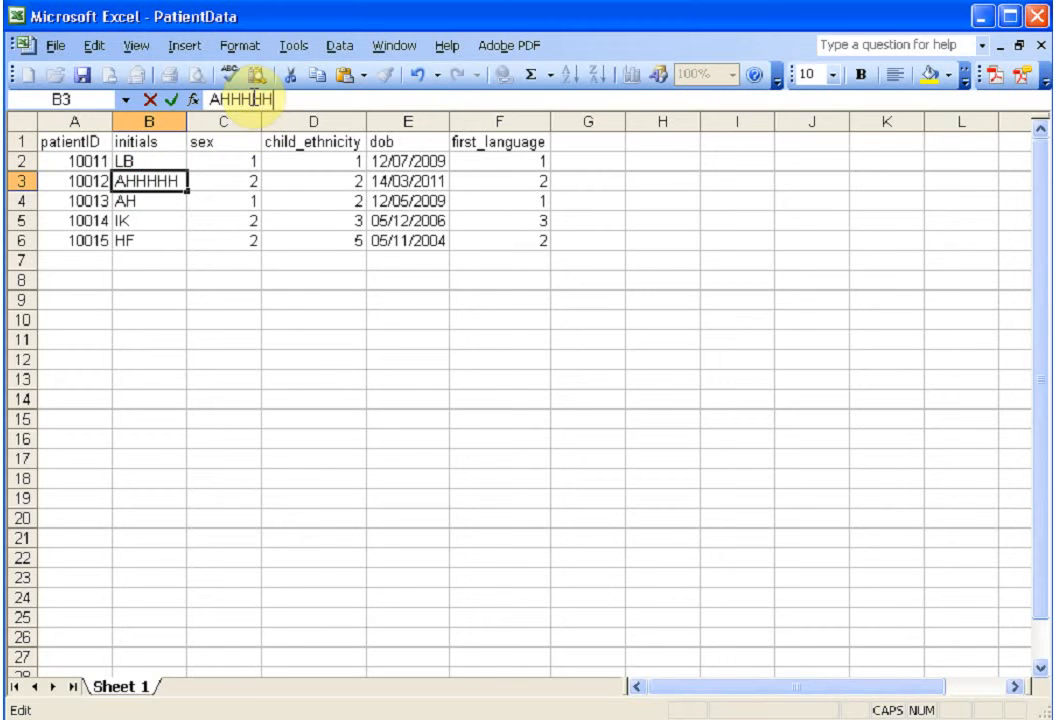
pyautogui.click(392, 121)
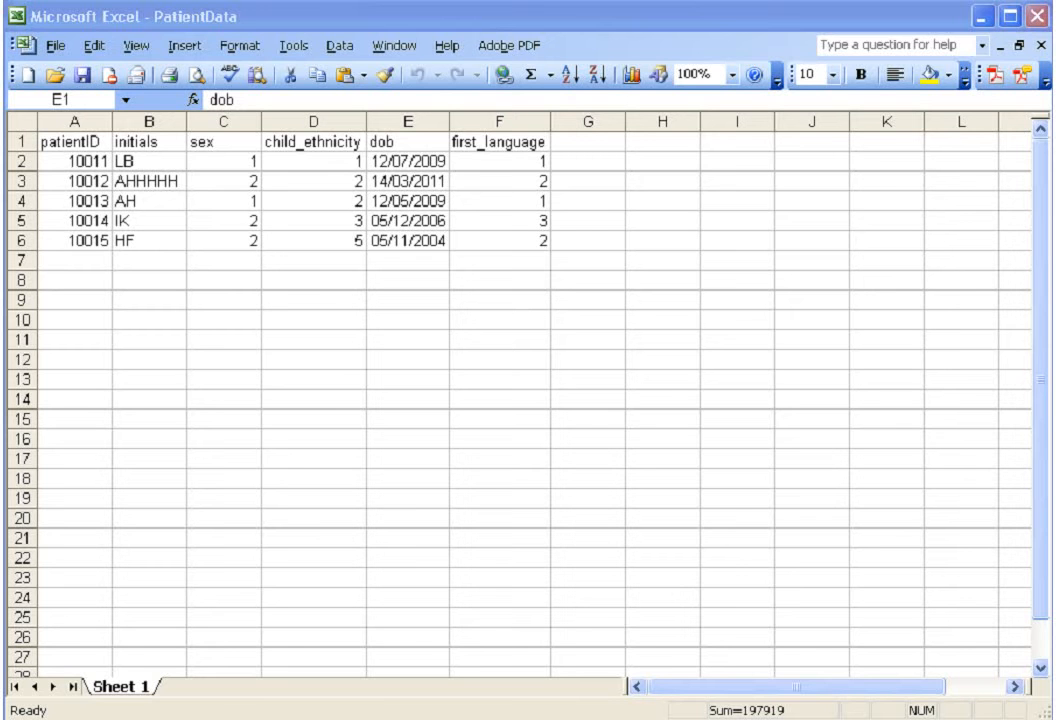
# Step: Open the cell formatting for the entire dob column and select the Date category with type 14/03/2001
pyautogui.click(420, 118)
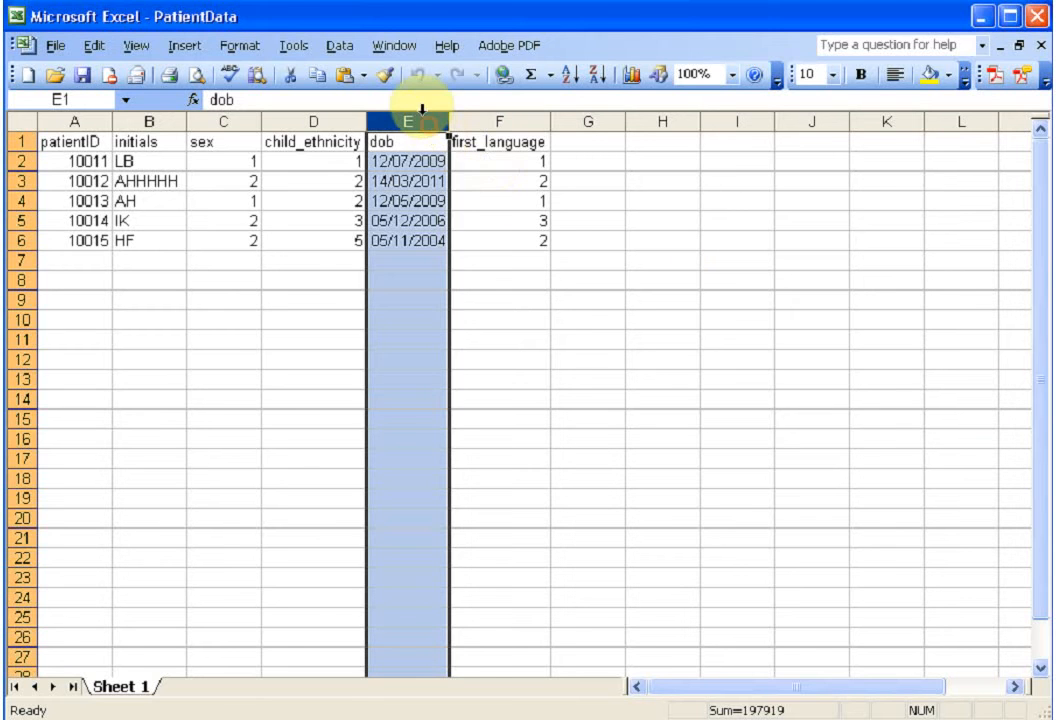
pyautogui.rightClick(420, 112)
pyautogui.click(523, 328)
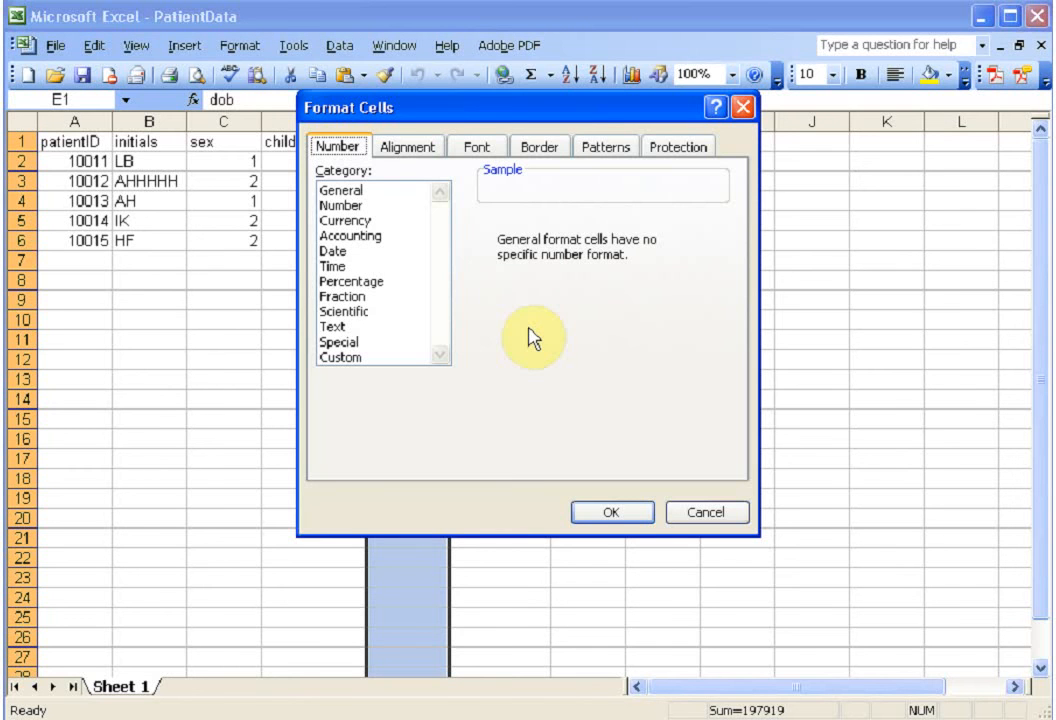
pyautogui.click(352, 253)
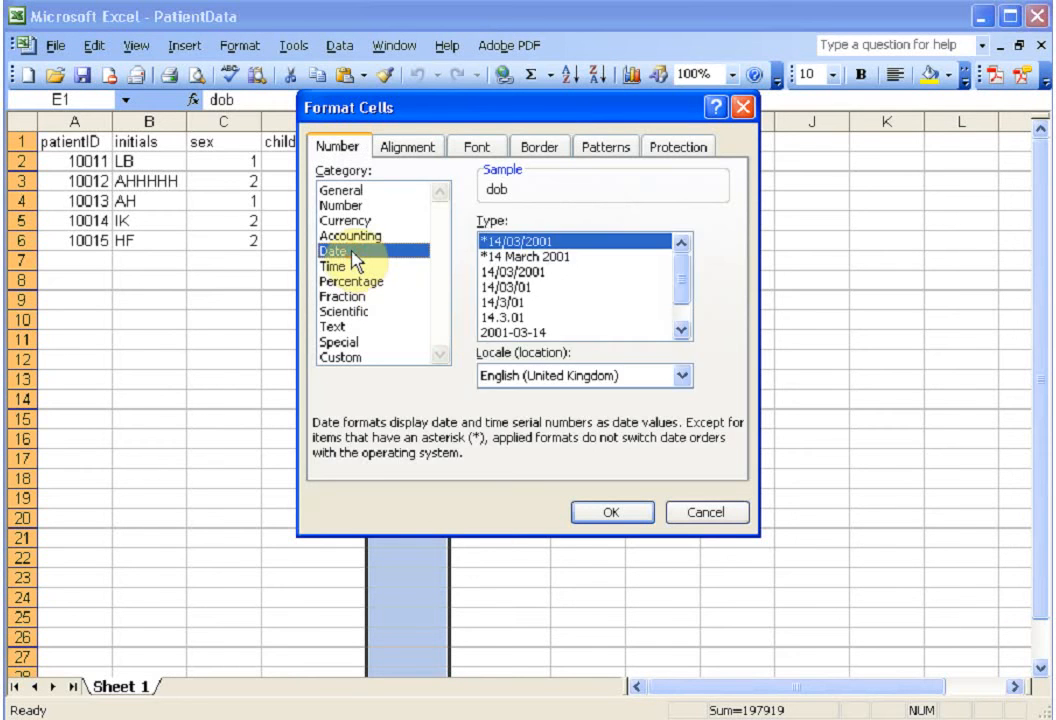
pyautogui.click(508, 273)
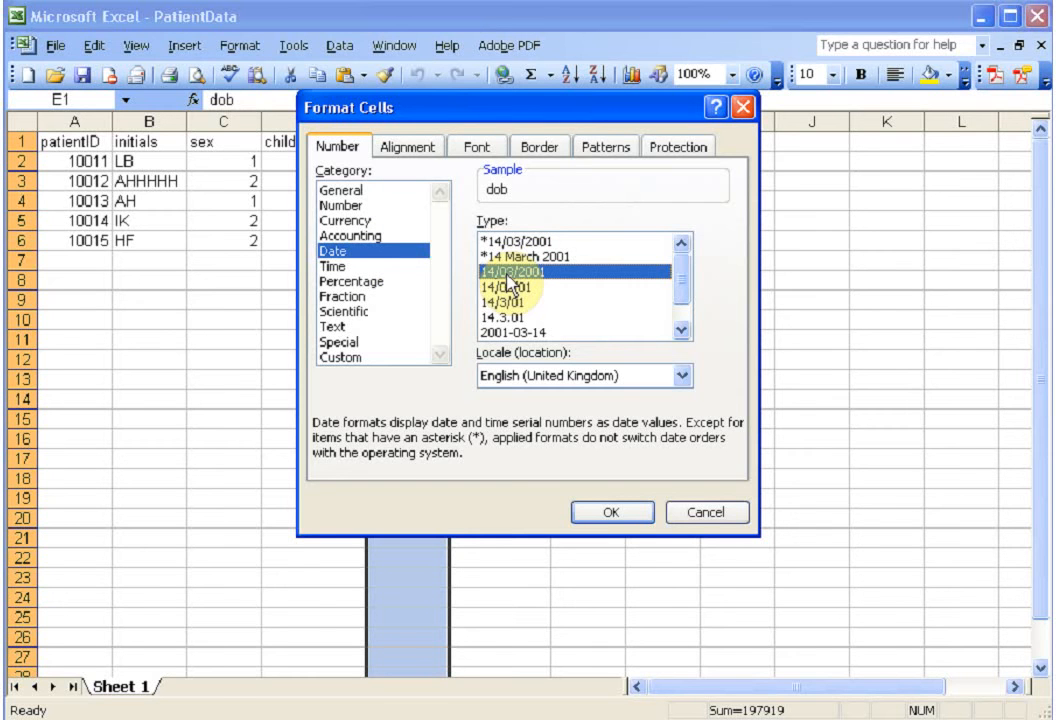
# Step: Try the Time type 13:30:55 and the custom format dd/mm/yyyy hh:mm:ss for the dob column
pyautogui.click(360, 267)
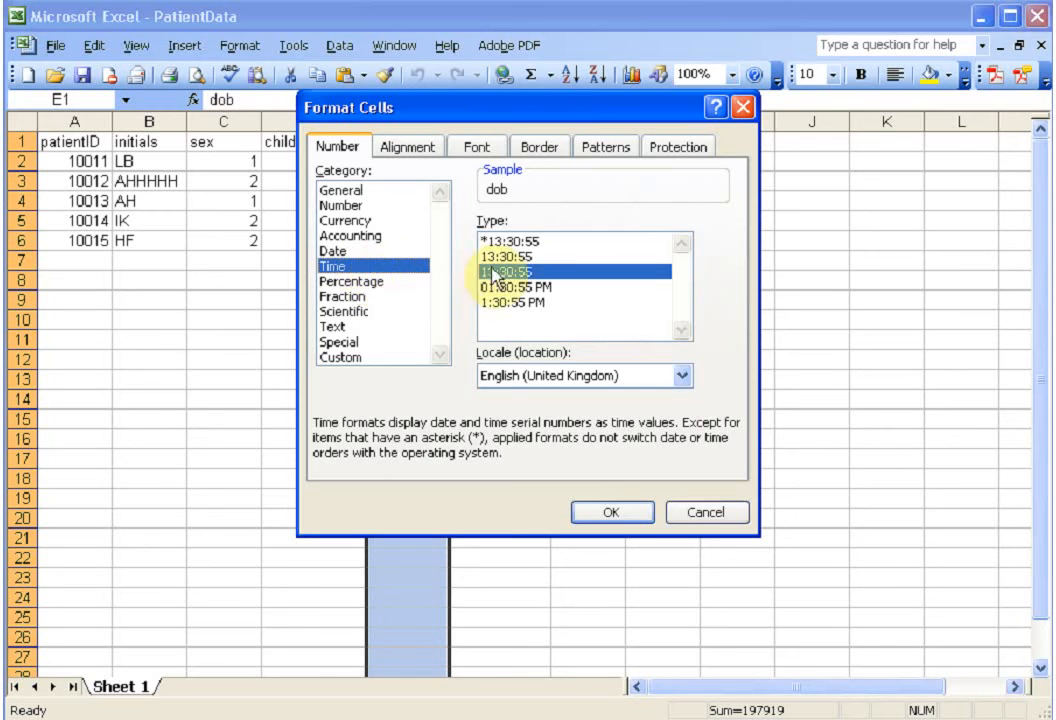
pyautogui.click(509, 256)
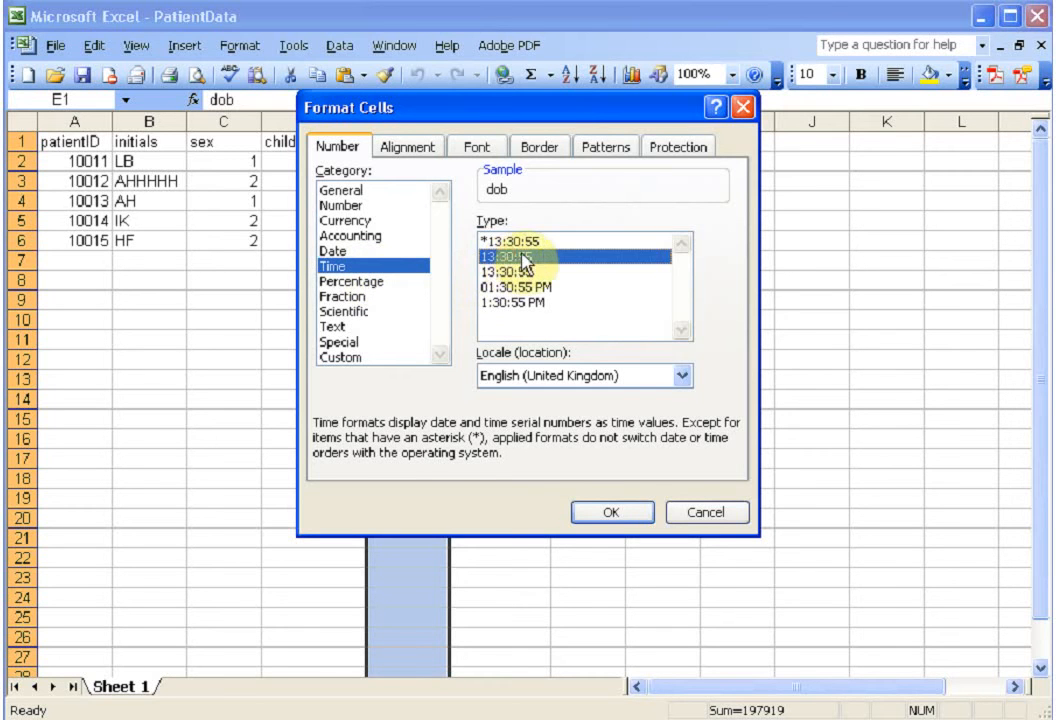
pyautogui.click(372, 356)
pyautogui.moveTo(701, 285); pyautogui.dragTo(702, 337)
pyautogui.click(558, 282)
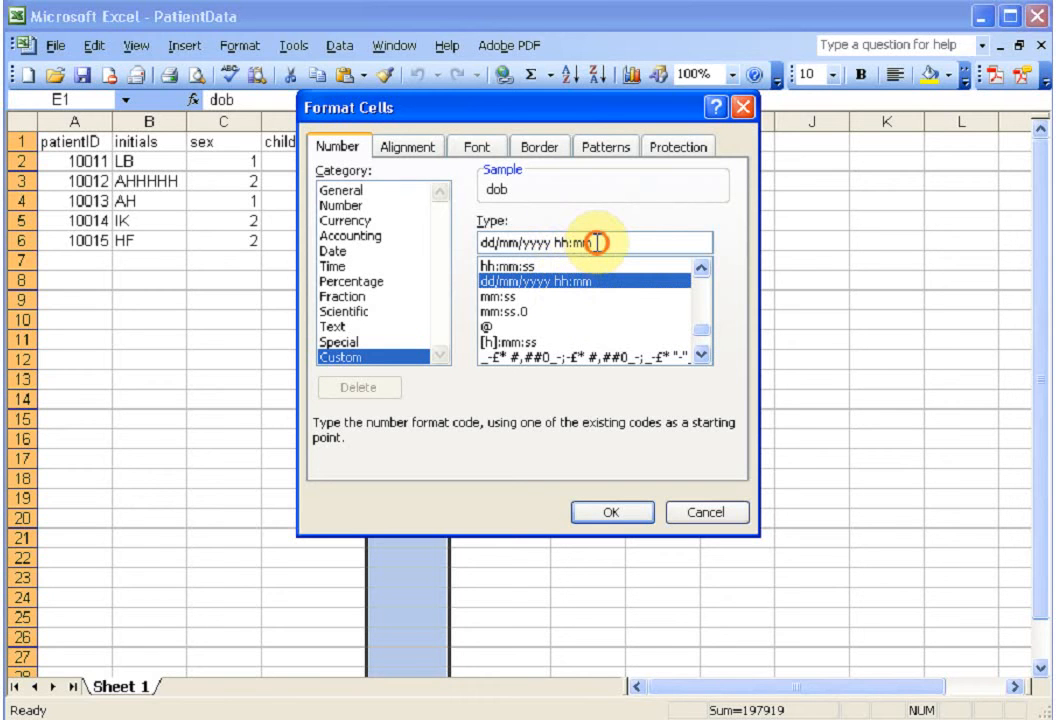
pyautogui.click(597, 242)
pyautogui.write(':ss')
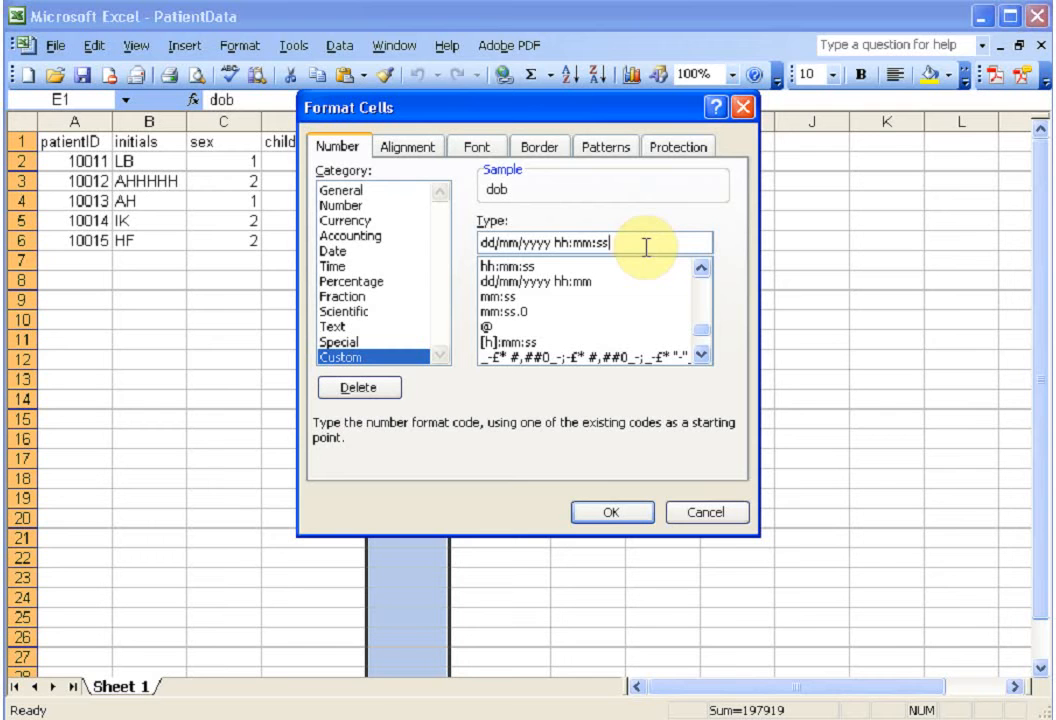
# Step: Apply the Date format 14/03/2001 to the dob column and save the workbook
pyautogui.click(342, 252)
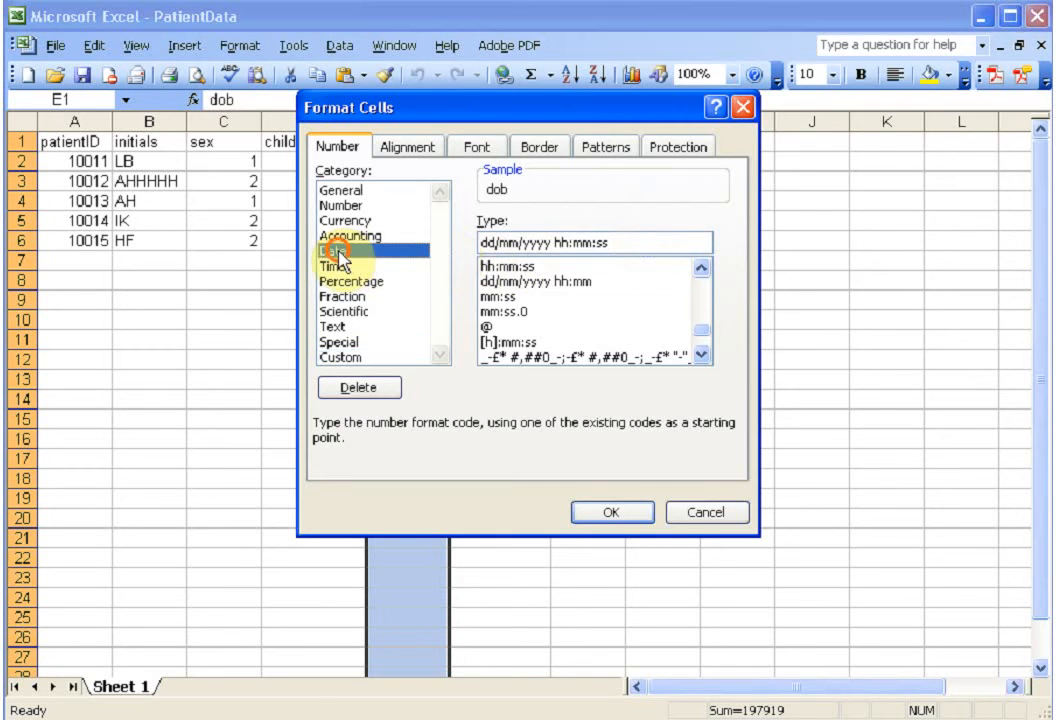
pyautogui.click(432, 271)
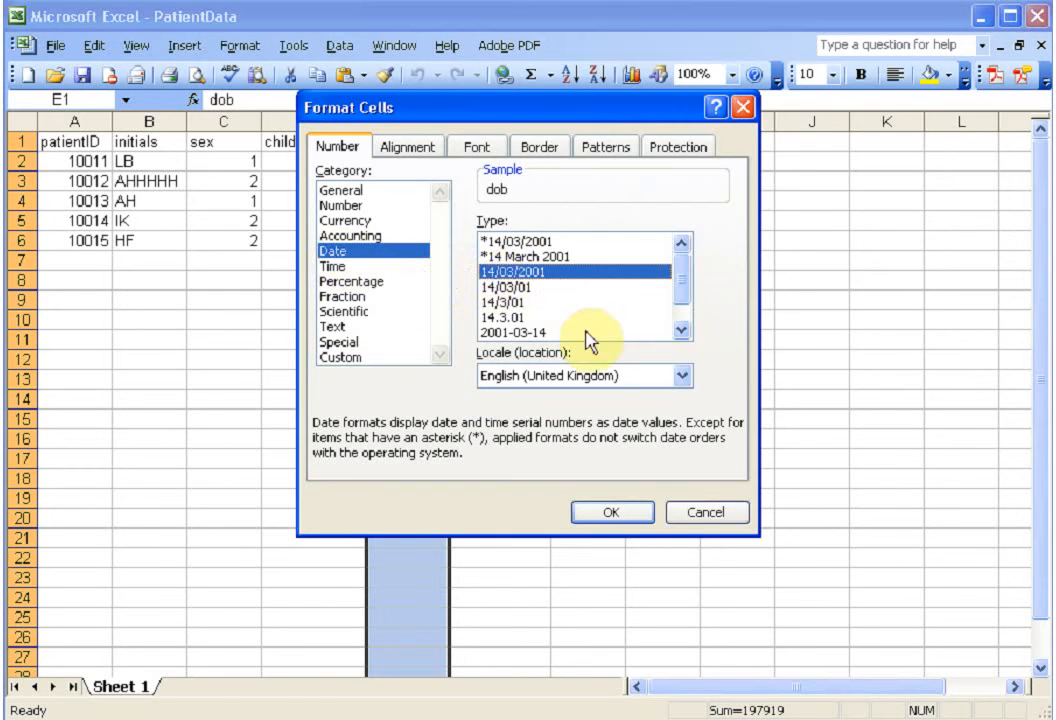
pyautogui.click(604, 510)
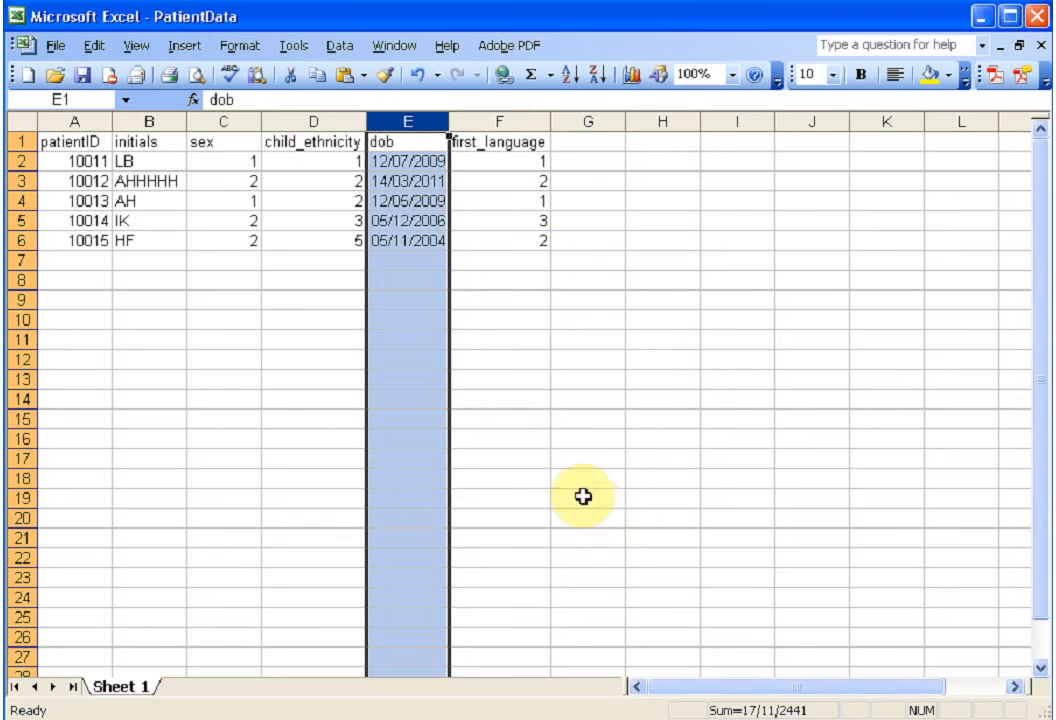
pyautogui.click(83, 74)
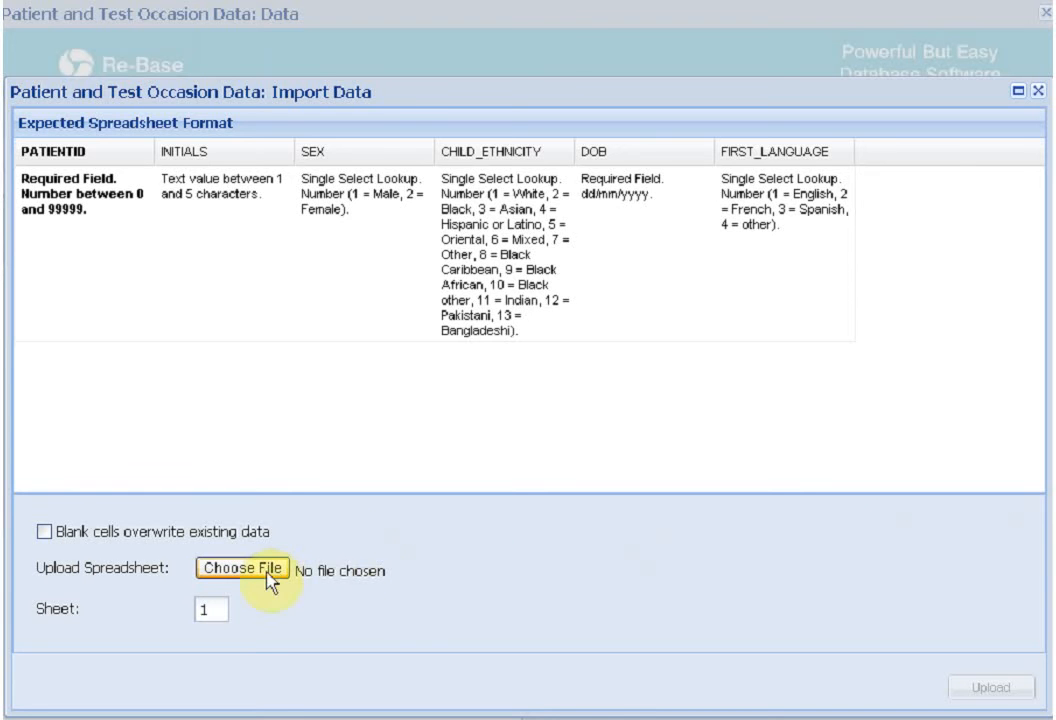
# Step: Switch back to Re-Base, choose PatientData from the Uploads folder as the import spreadsheet, and try to upload it
pyautogui.click(258, 576)
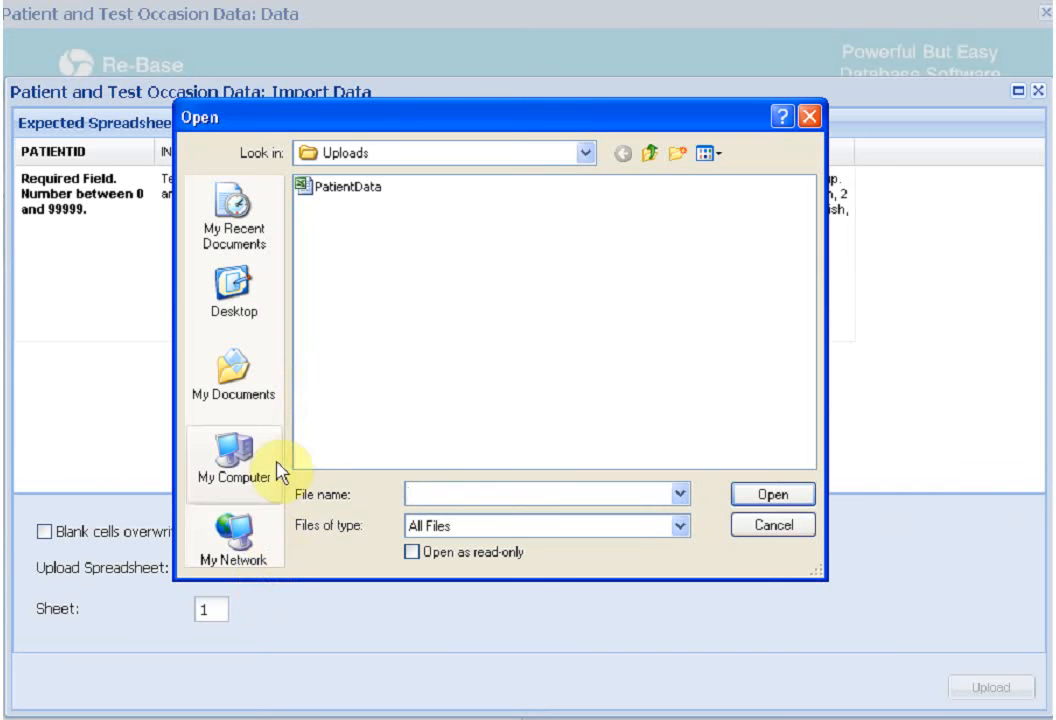
pyautogui.click(372, 188)
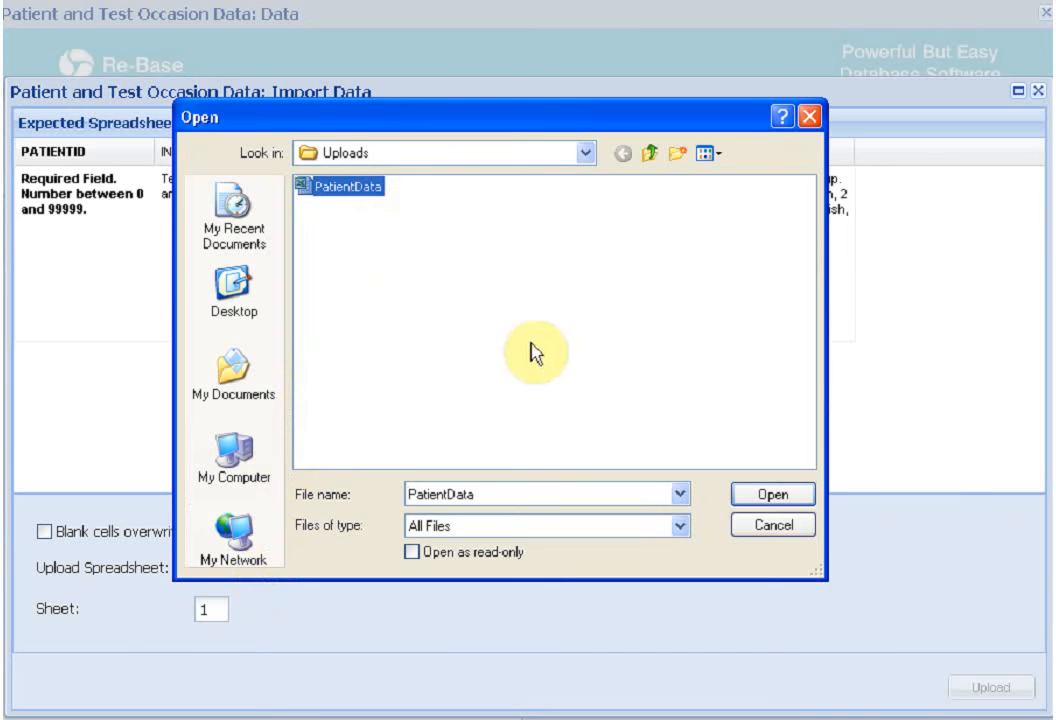
pyautogui.click(775, 495)
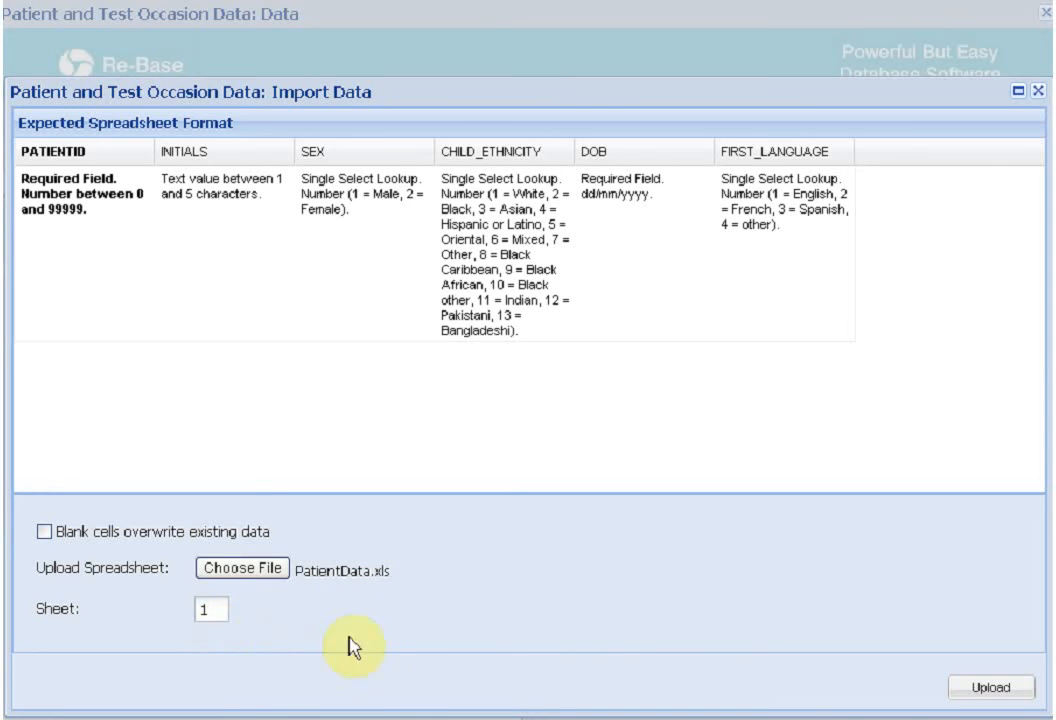
pyautogui.click(958, 694)
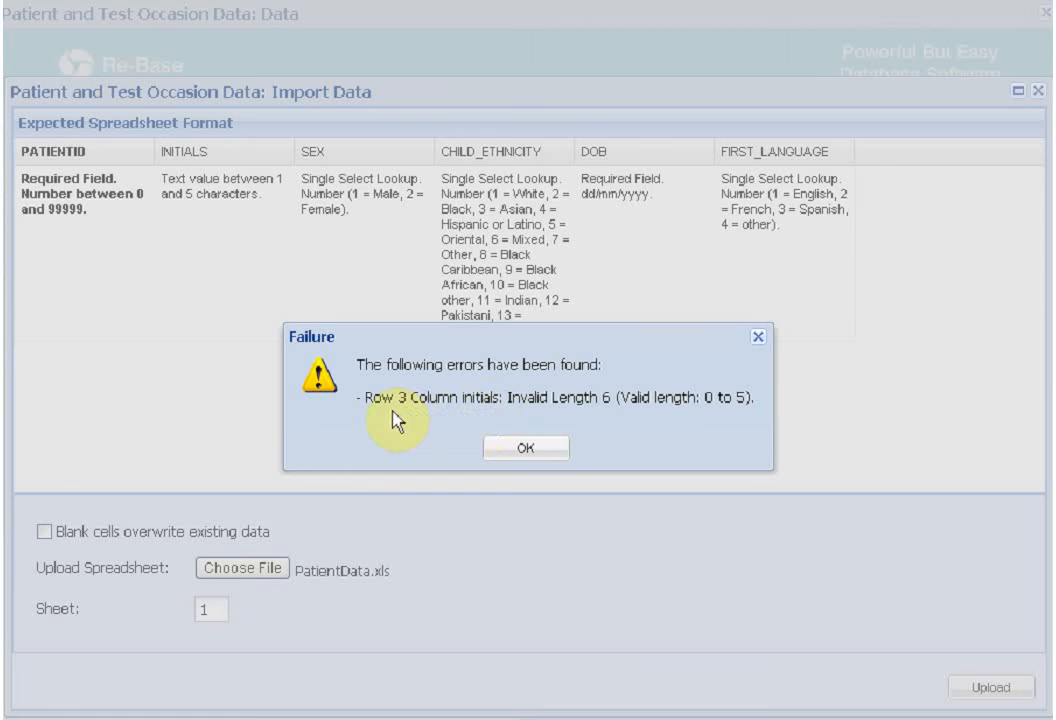
pyautogui.click(538, 456)
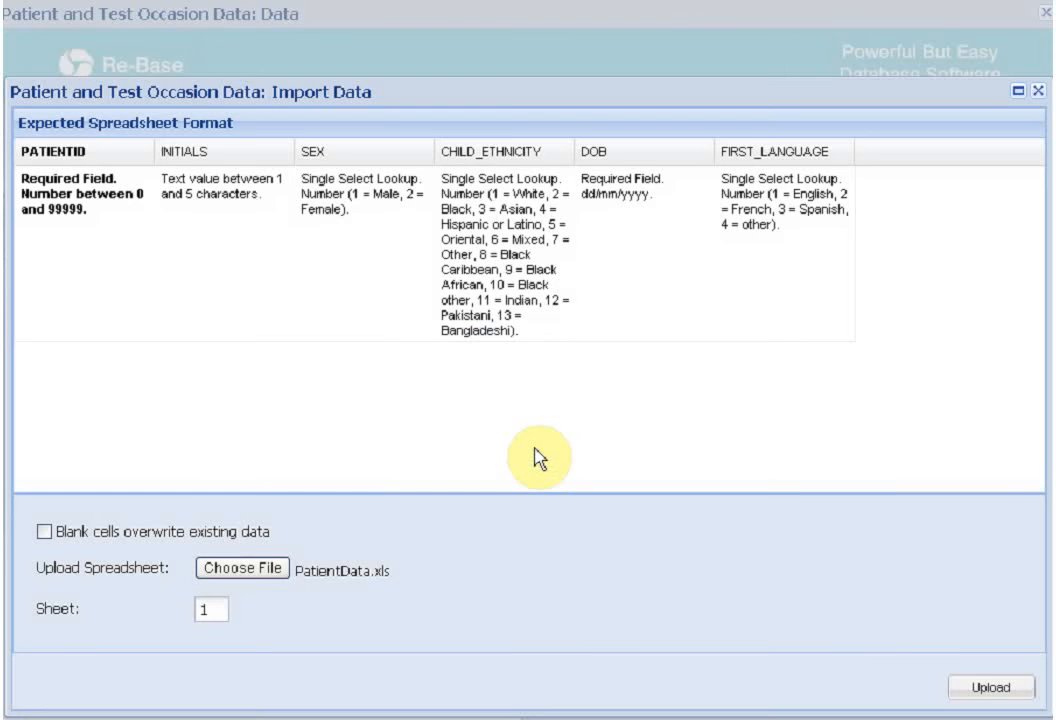
# Step: Upload the PatientData.xls spreadsheet again, and close the import and view data windows
pyautogui.click(1000, 694)
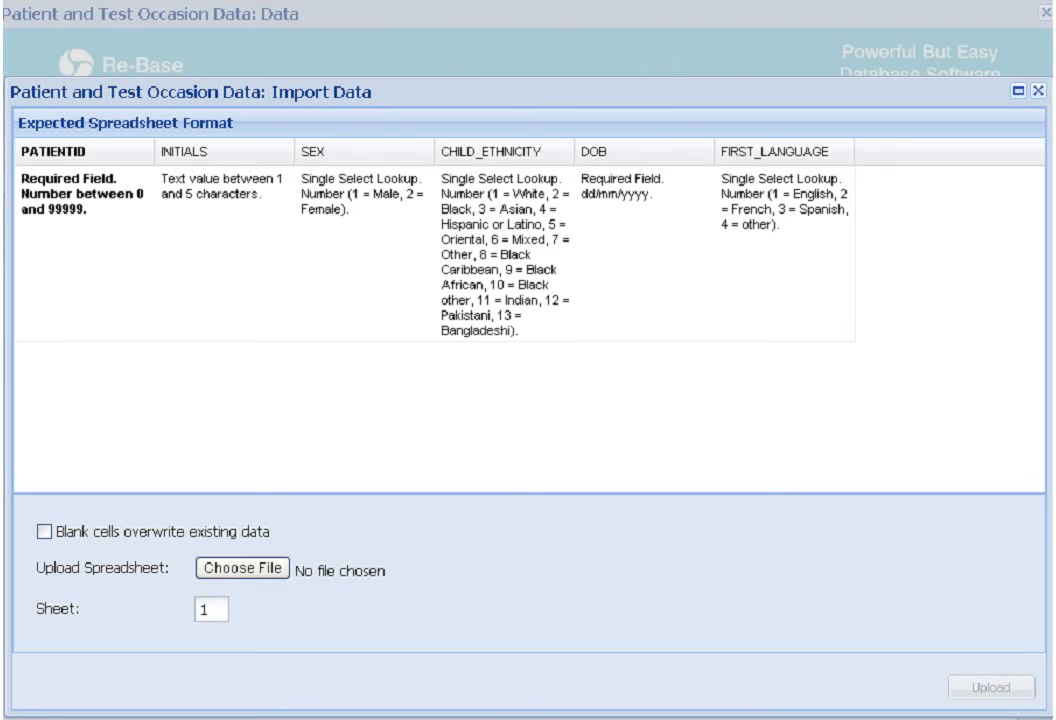
pyautogui.click(1038, 90)
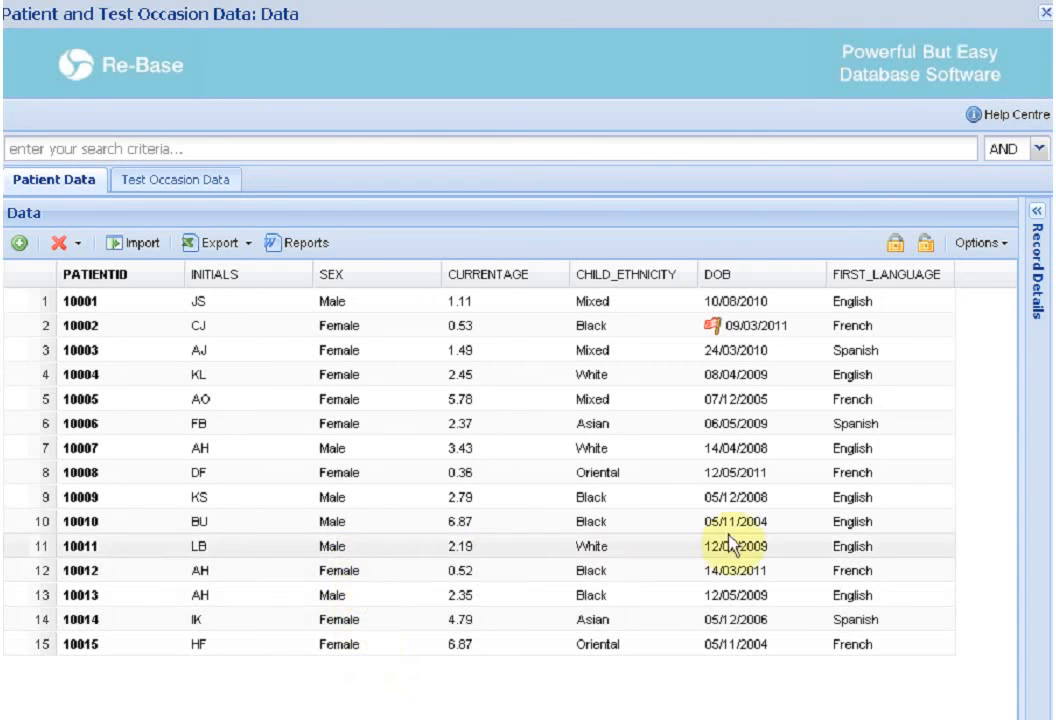
pyautogui.click(1044, 14)
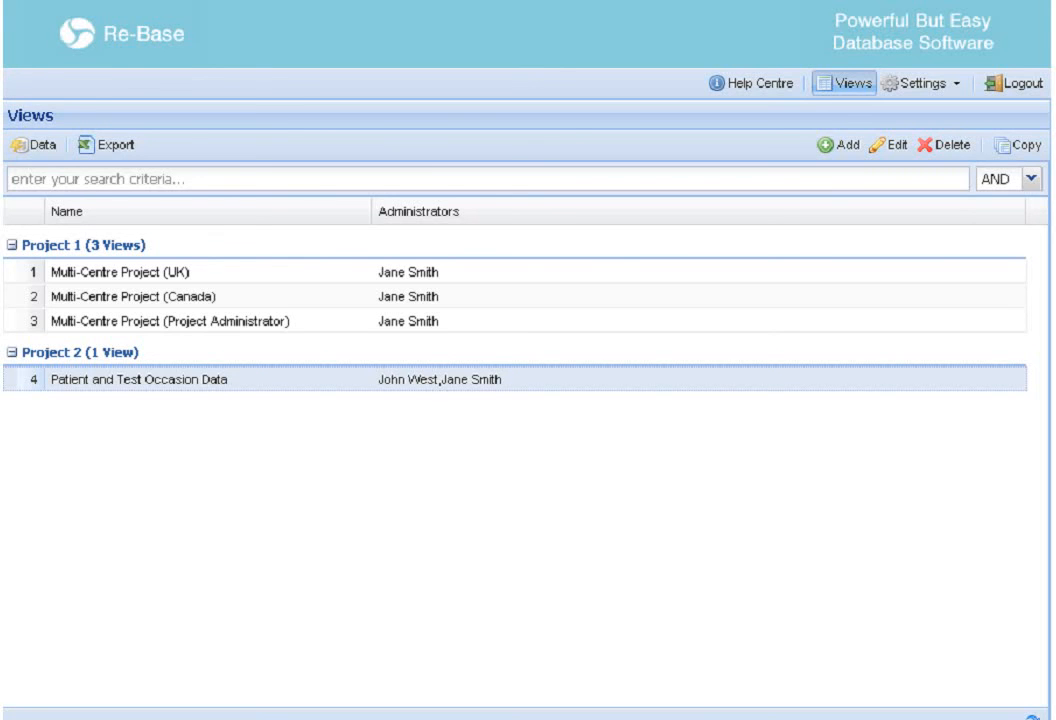
# Step: Filter the list of views by "patient" and export the filtered list
pyautogui.click(942, 173)
pyautogui.write('patient')
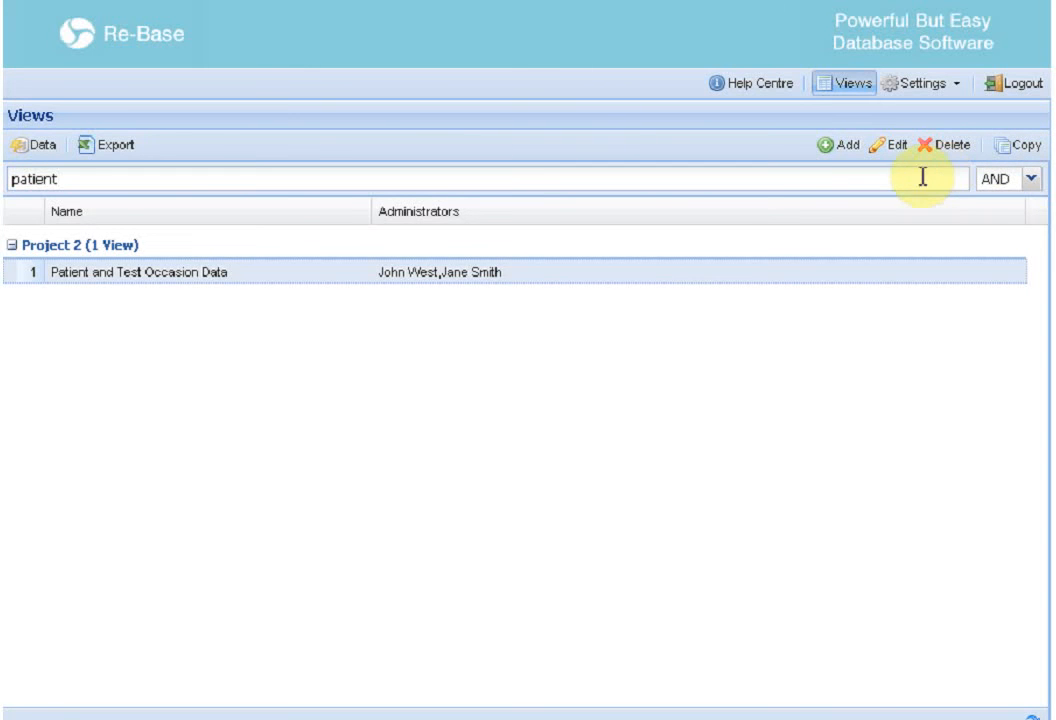
pyautogui.click(110, 145)
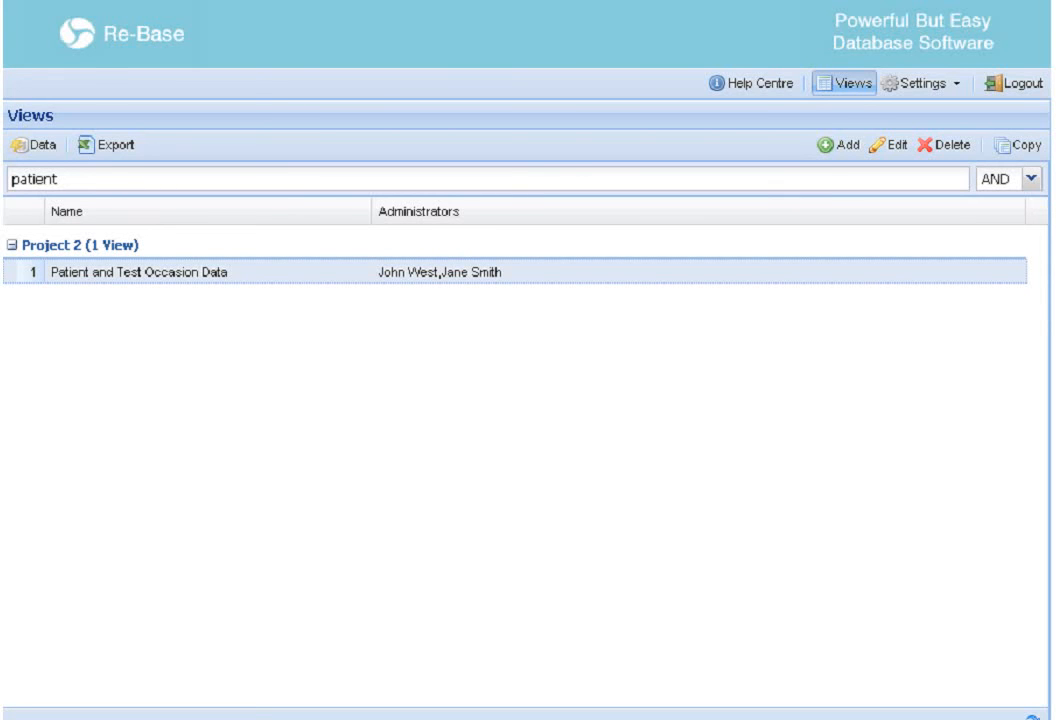
# Step: Open the Test Occasion Data of the Patient and Test Occasion Data view and collapse the record details
pyautogui.doubleClick(406, 272)
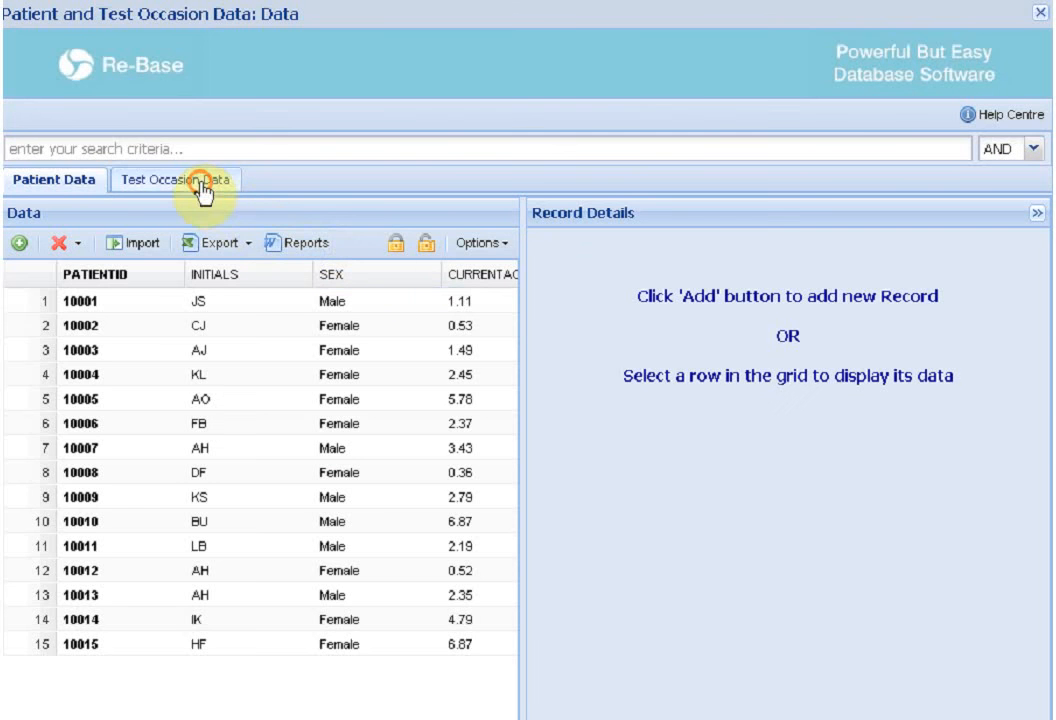
pyautogui.click(200, 186)
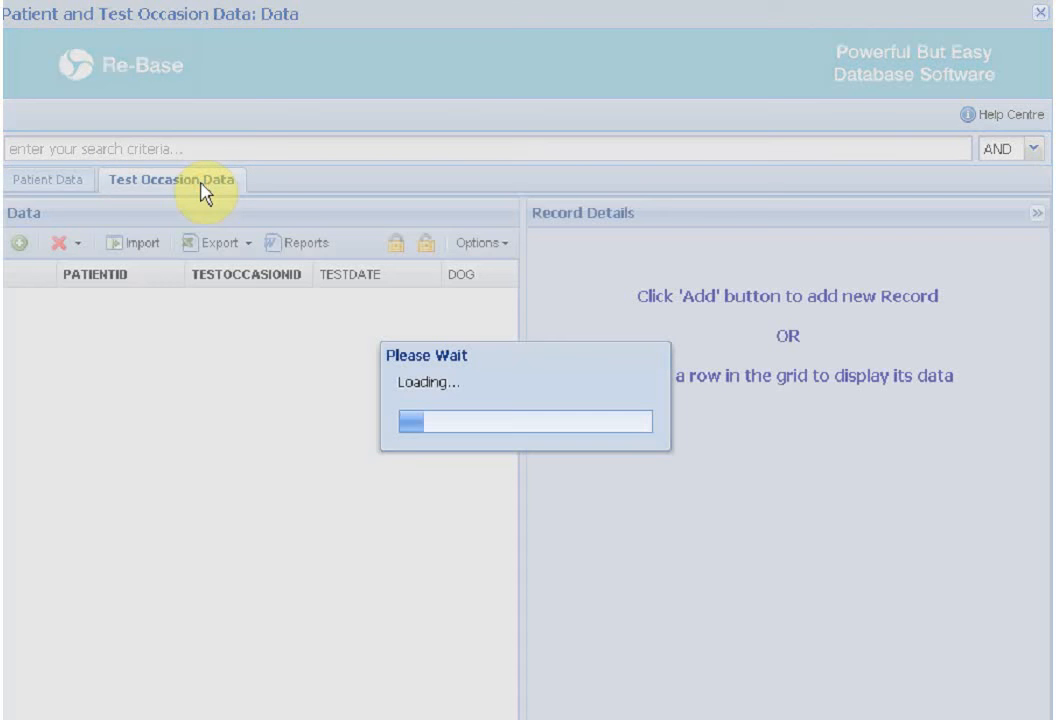
pyautogui.click(1032, 214)
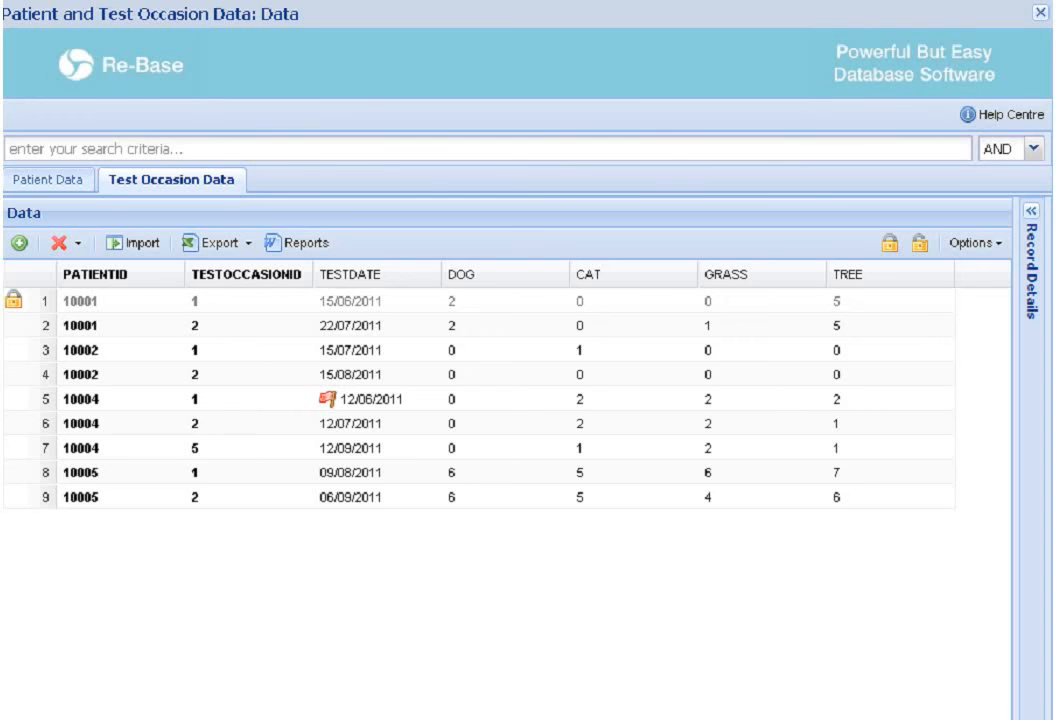
# Step: Export the Test Occasion Data with a pivot on patientID
pyautogui.click(250, 243)
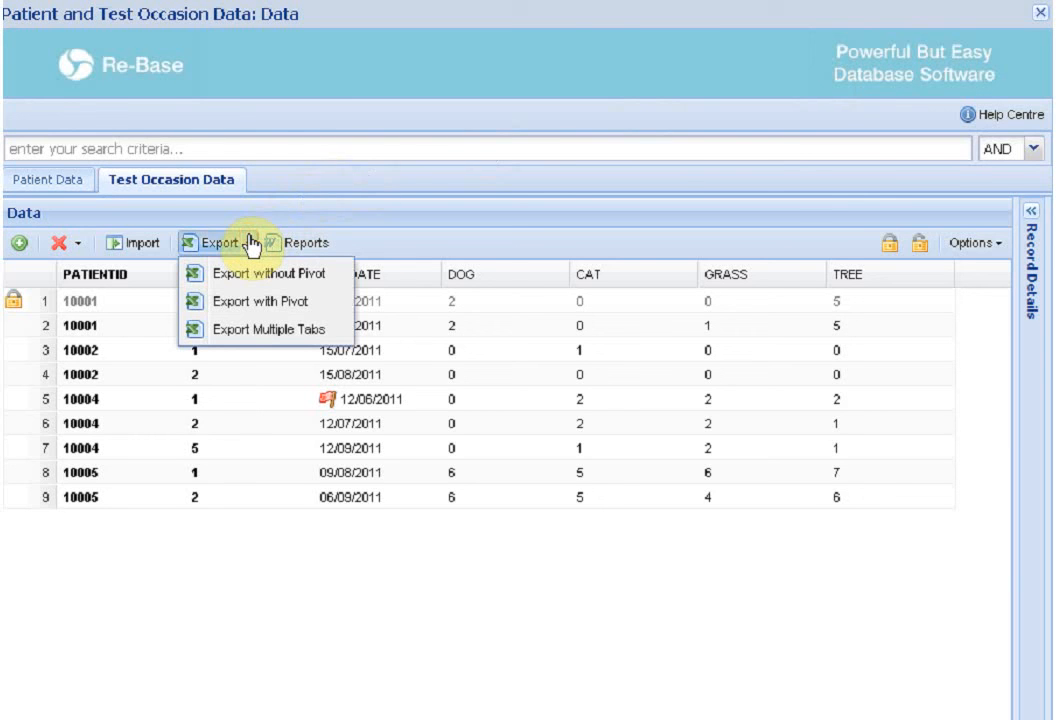
pyautogui.click(322, 301)
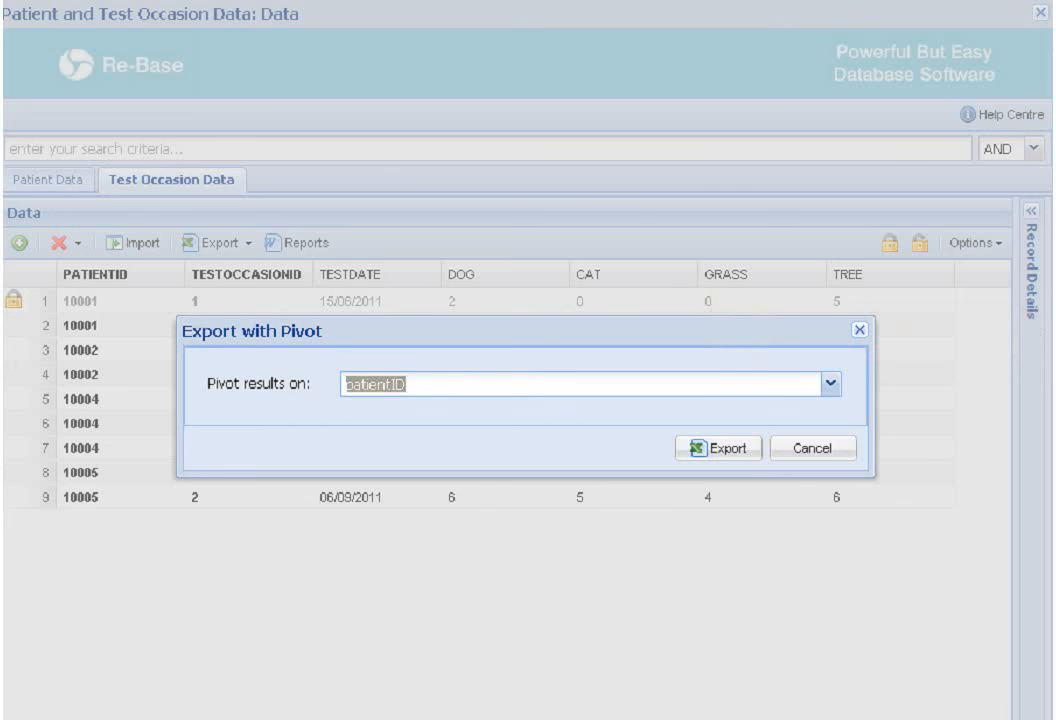
pyautogui.click(831, 389)
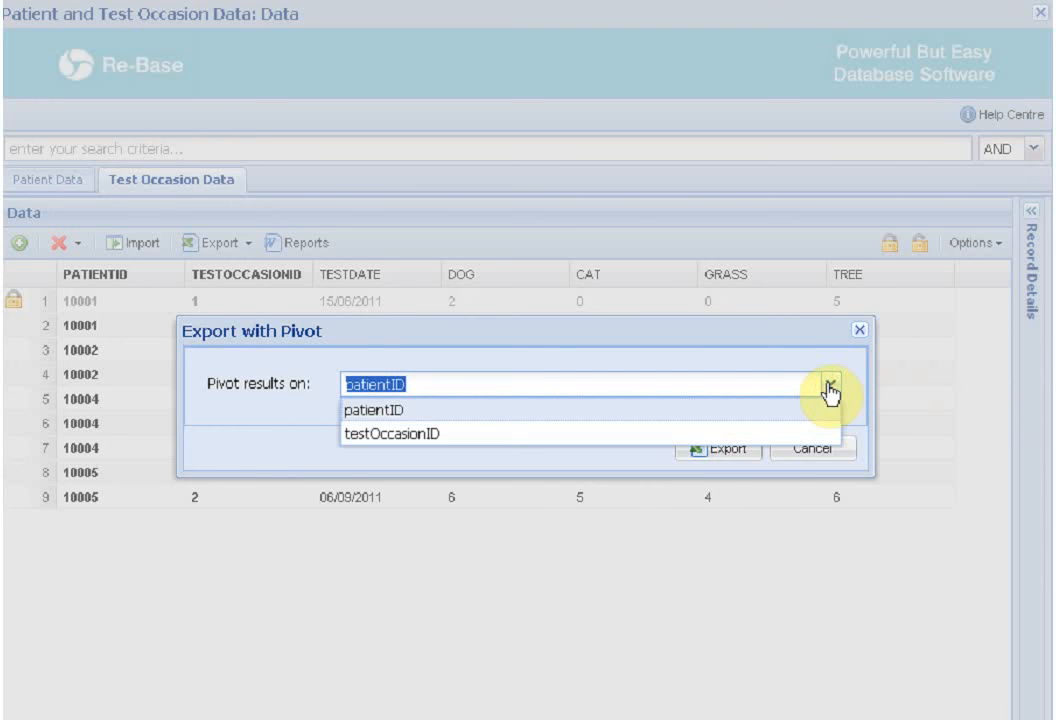
pyautogui.click(833, 389)
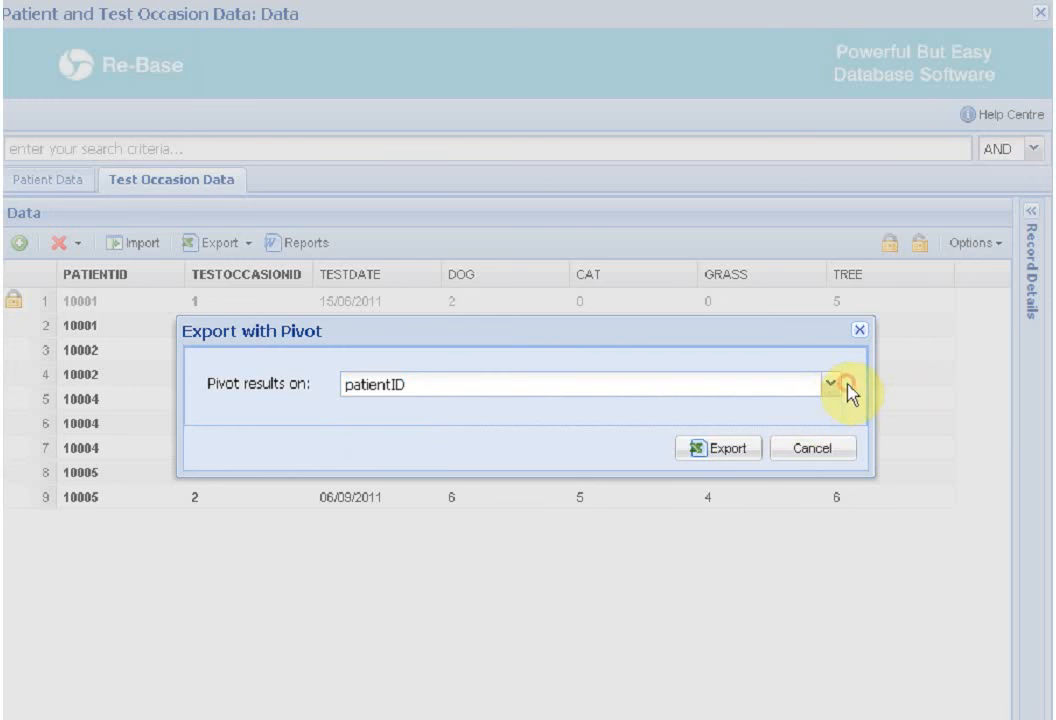
pyautogui.click(738, 451)
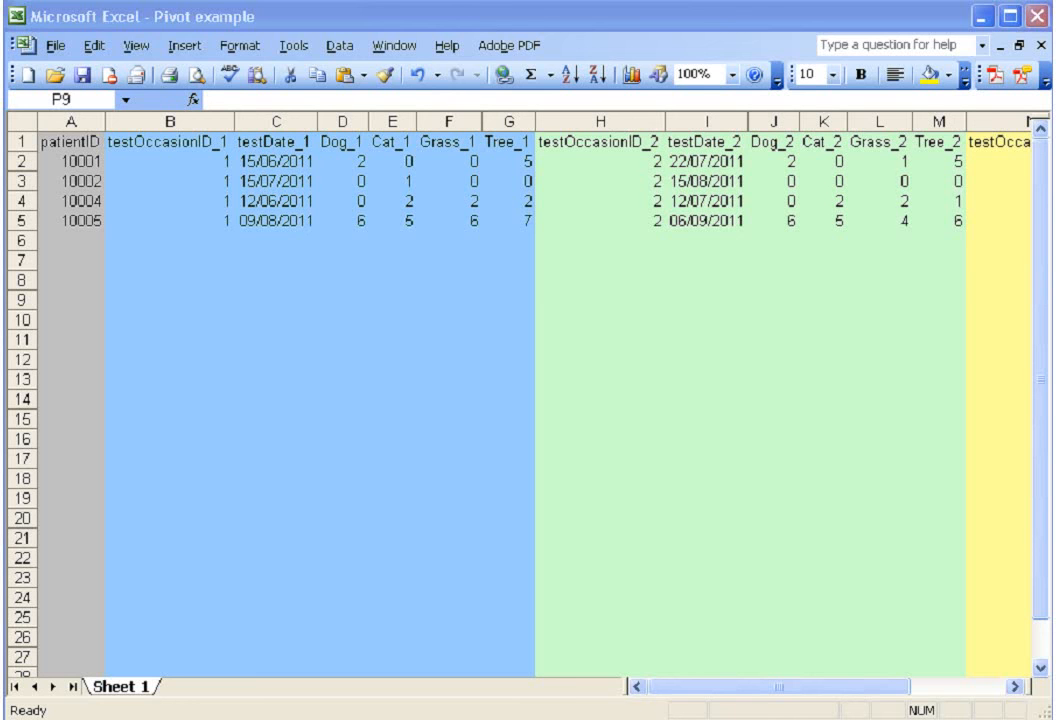
# Step: Examine the Pivot example spreadsheet in Excel, comparing each patient's first, second and third test occasion columns
pyautogui.click(156, 204)
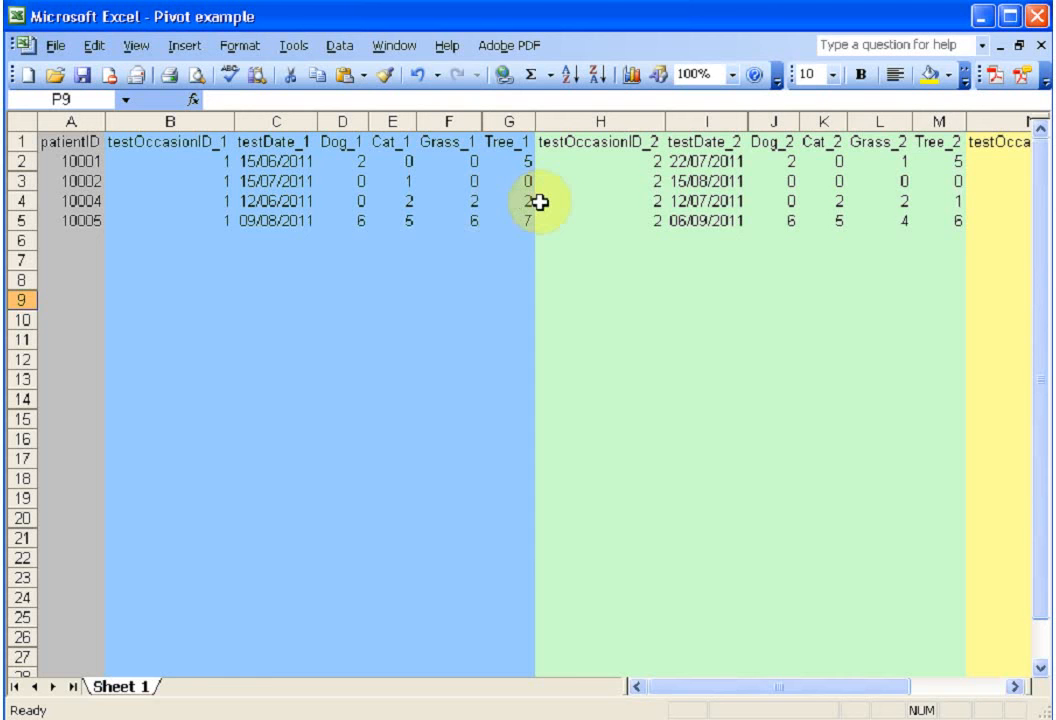
pyautogui.click(570, 203)
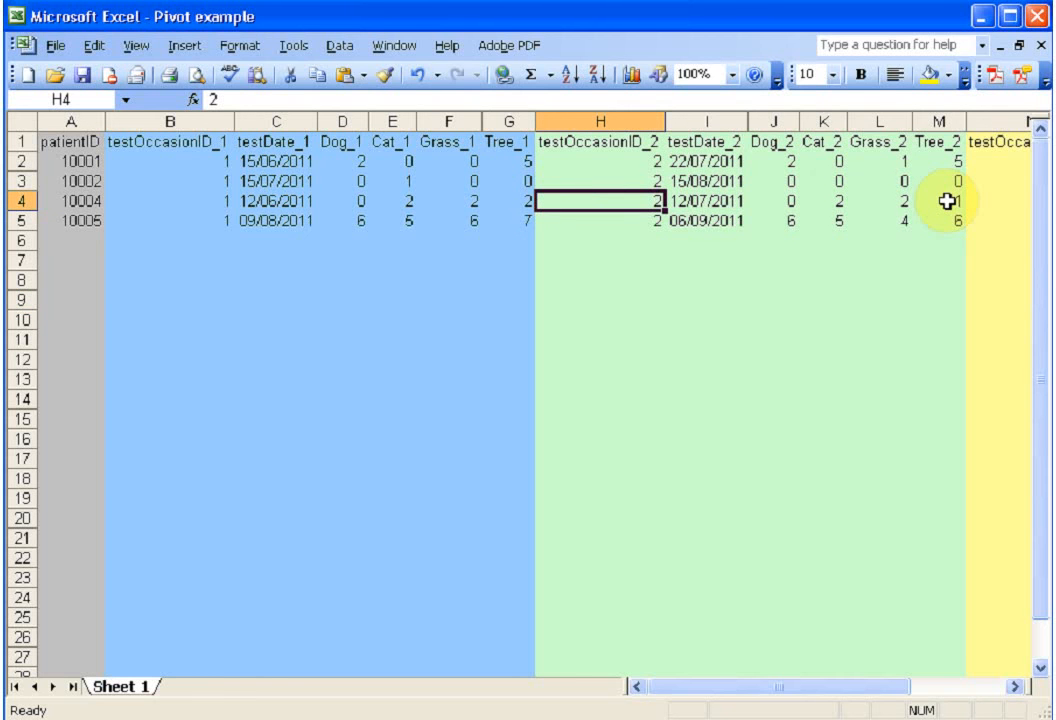
pyautogui.moveTo(898, 688); pyautogui.dragTo(1005, 698)
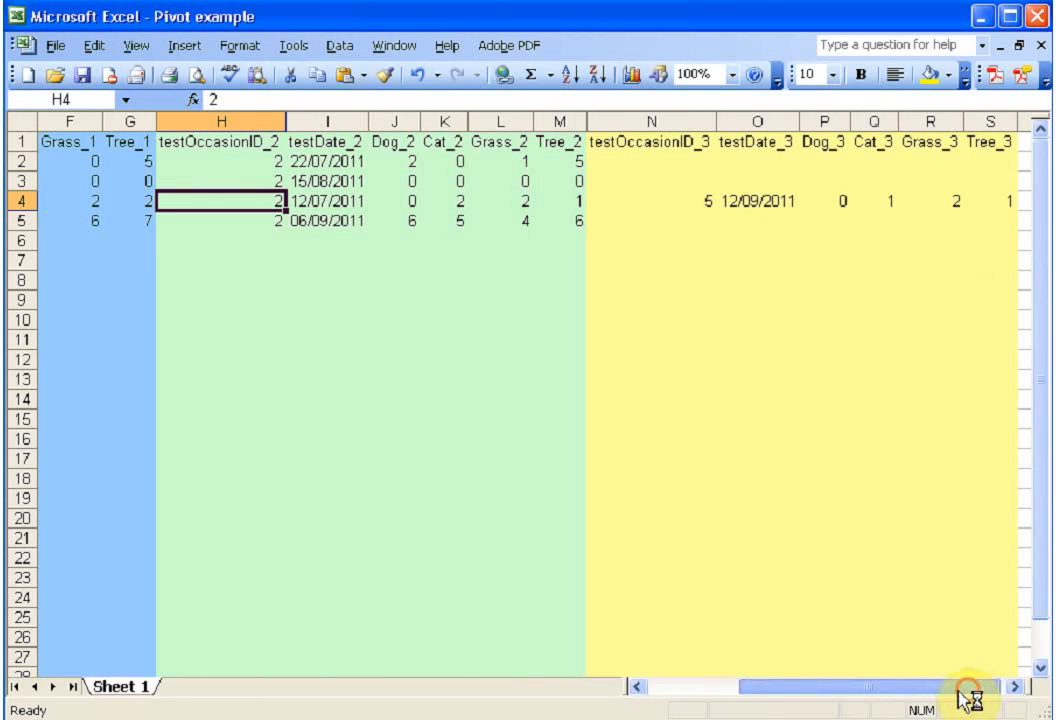
pyautogui.moveTo(962, 688); pyautogui.dragTo(868, 693)
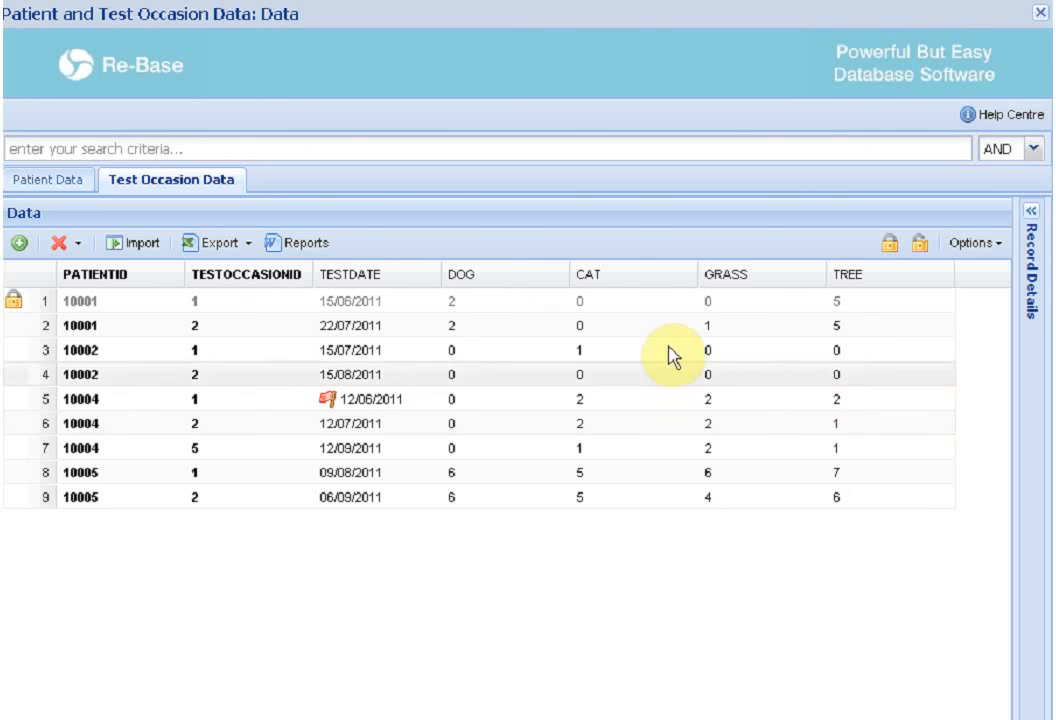
# Step: Start a multiple-tab export in Re-Base and include Patient Data alongside Test Occasion Data as tabs to export
pyautogui.click(250, 245)
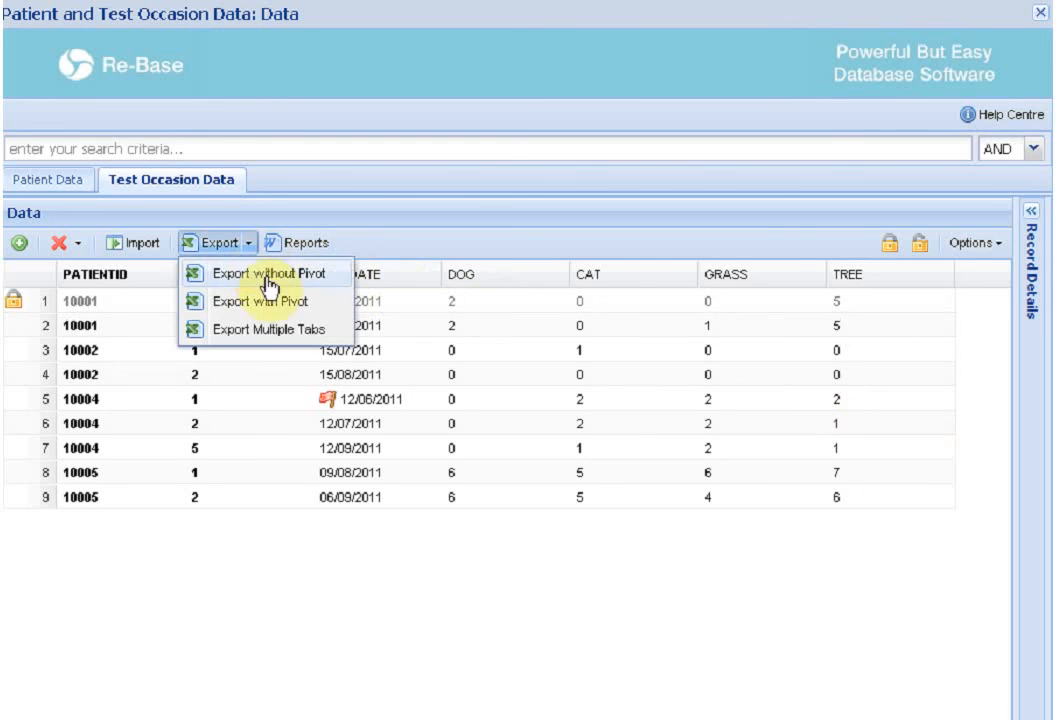
pyautogui.click(318, 340)
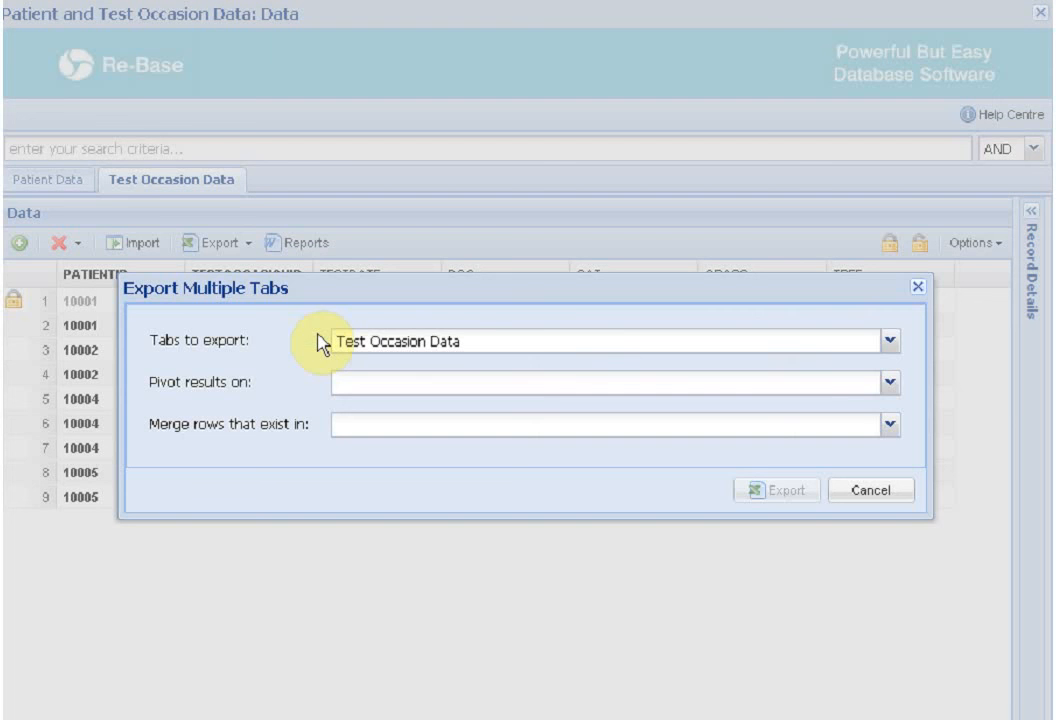
pyautogui.click(594, 346)
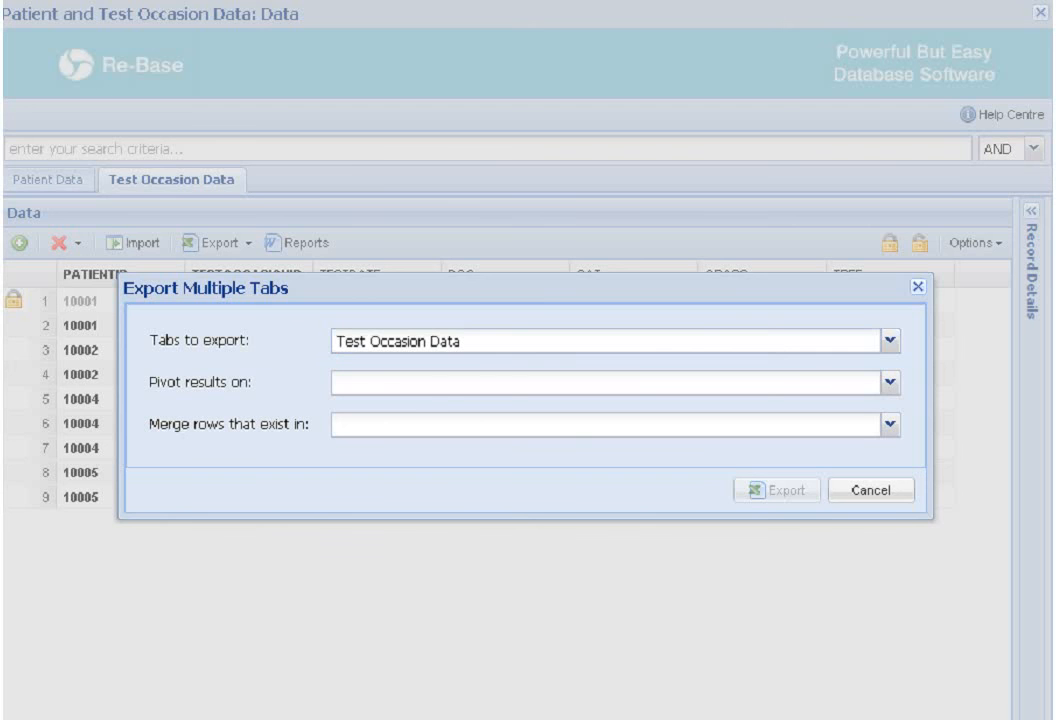
pyautogui.click(889, 341)
pyautogui.click(343, 367)
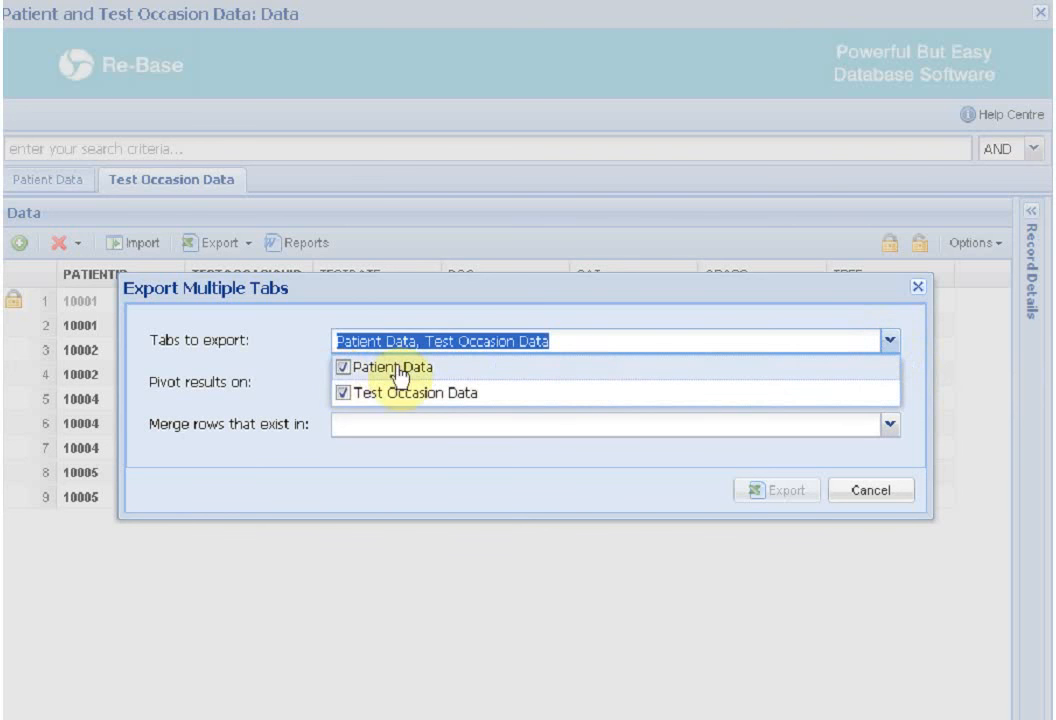
pyautogui.click(560, 301)
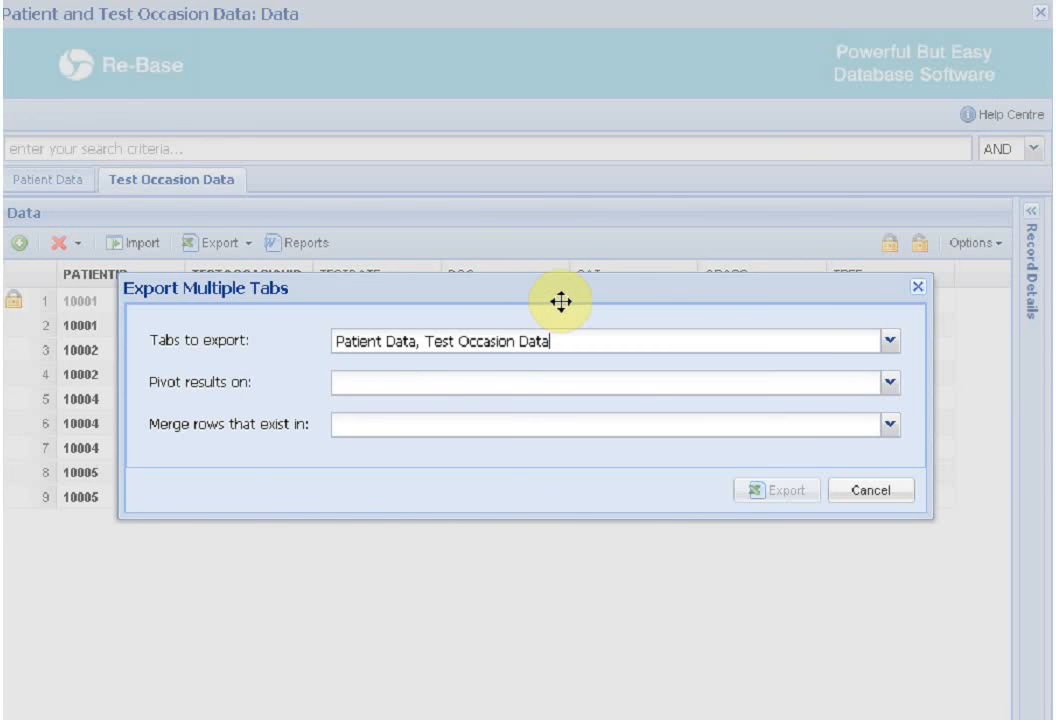
# Step: Pivot the results on testOccasionID, merge rows that exist in the Patient Data TAB, and export the spreadsheet
pyautogui.click(887, 384)
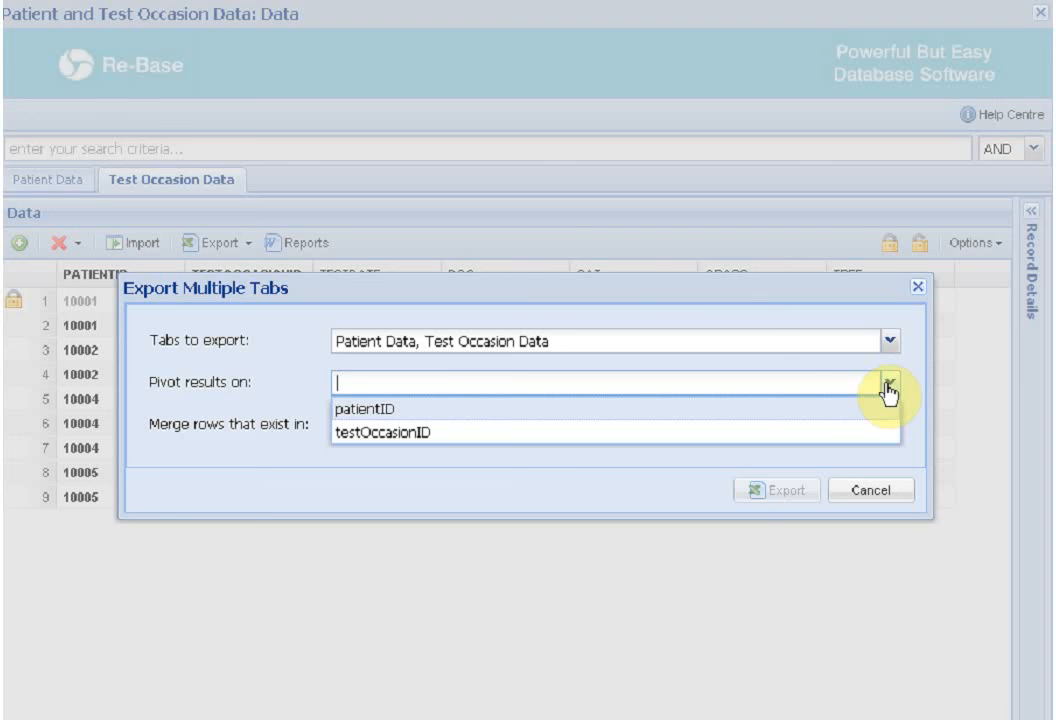
pyautogui.click(843, 430)
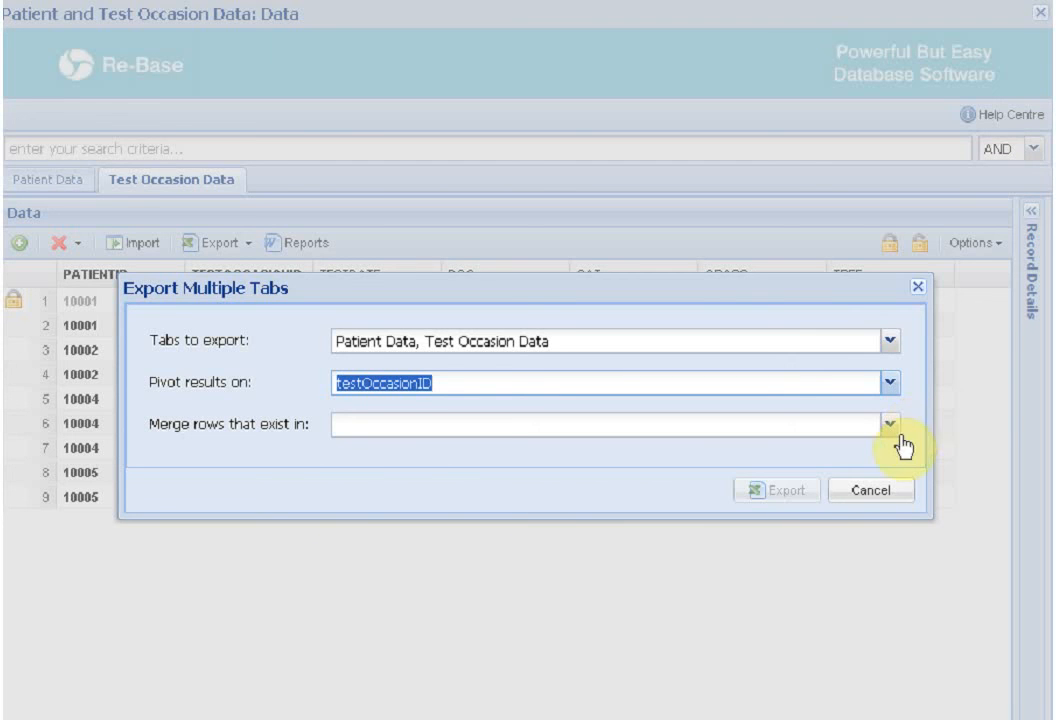
pyautogui.click(889, 425)
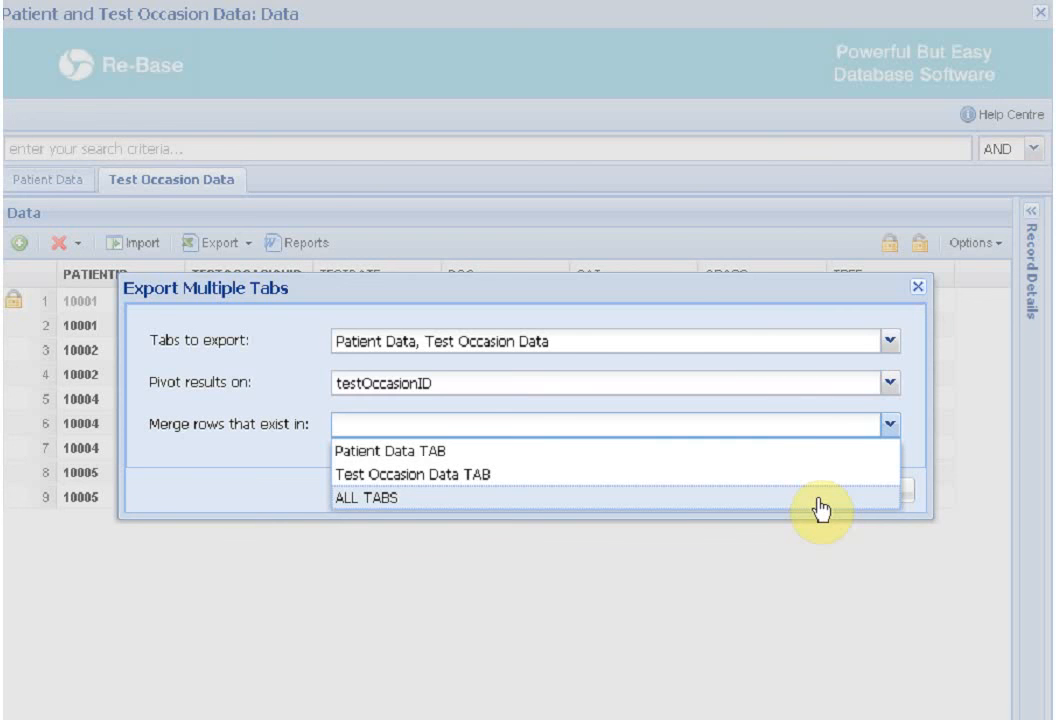
pyautogui.click(767, 455)
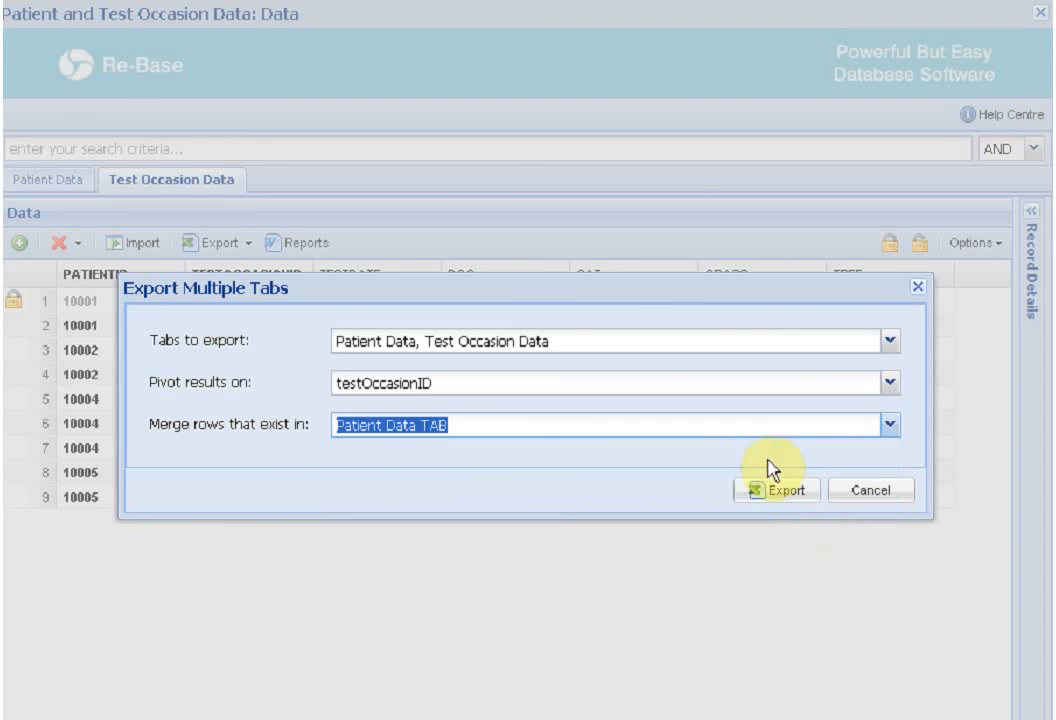
pyautogui.click(778, 492)
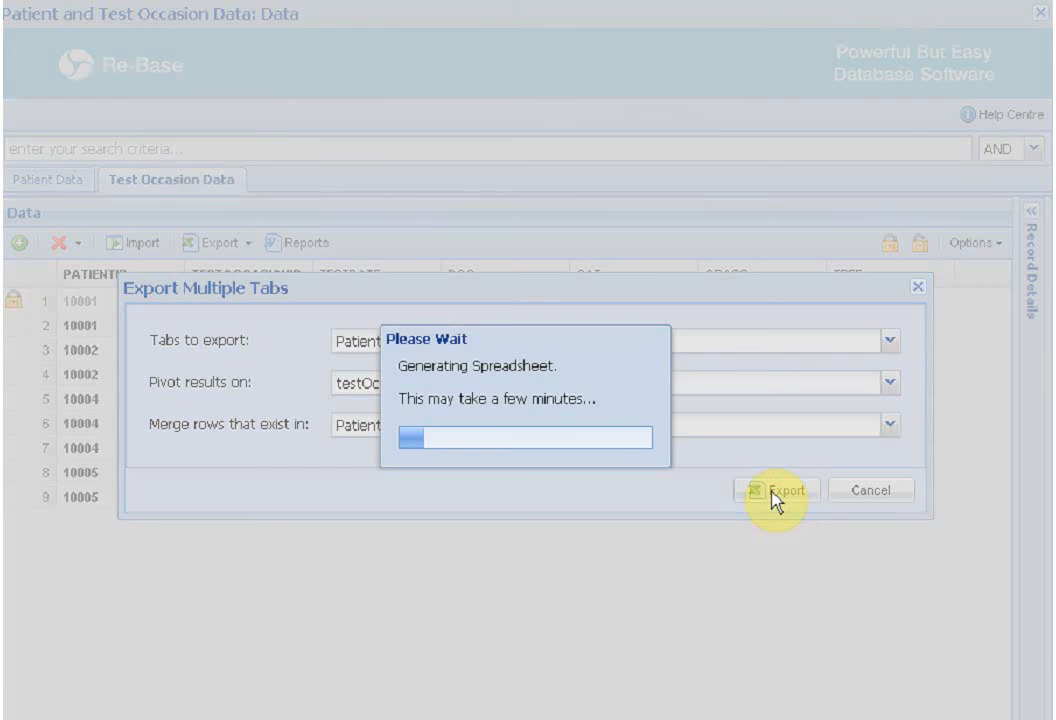